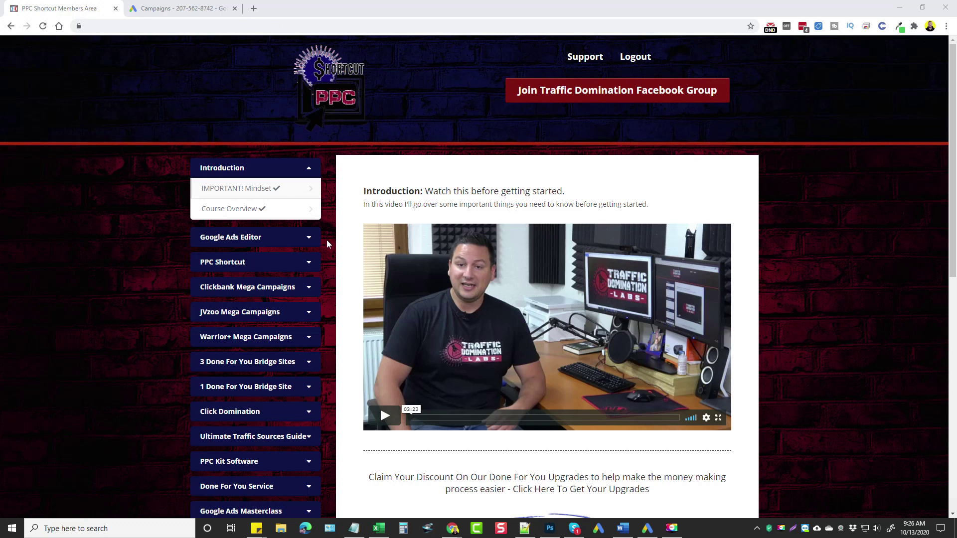
- Expand Google Ads Editor in the sidebar and open the Google Ads Editor Instructions lesson
scroll(135, 324, down, 1)
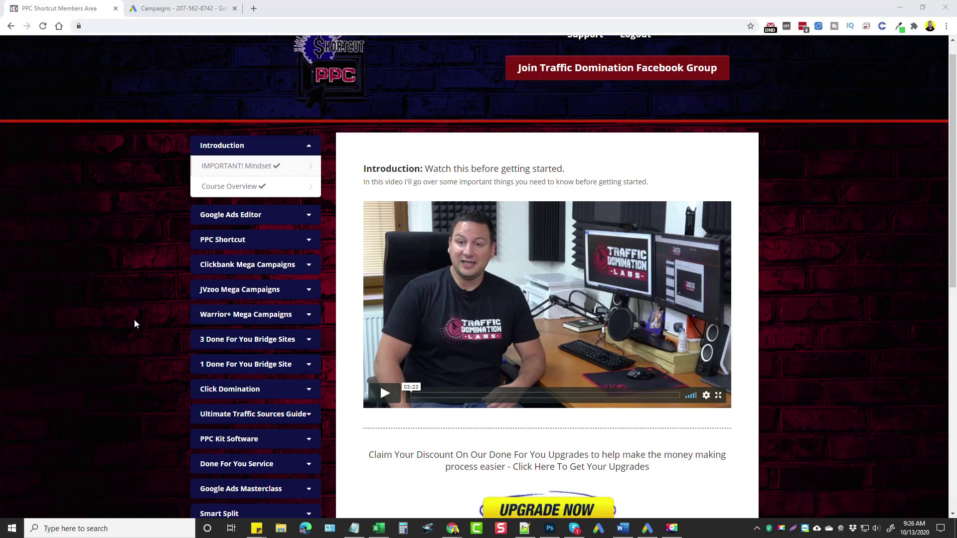
scroll(134, 323, down, 1)
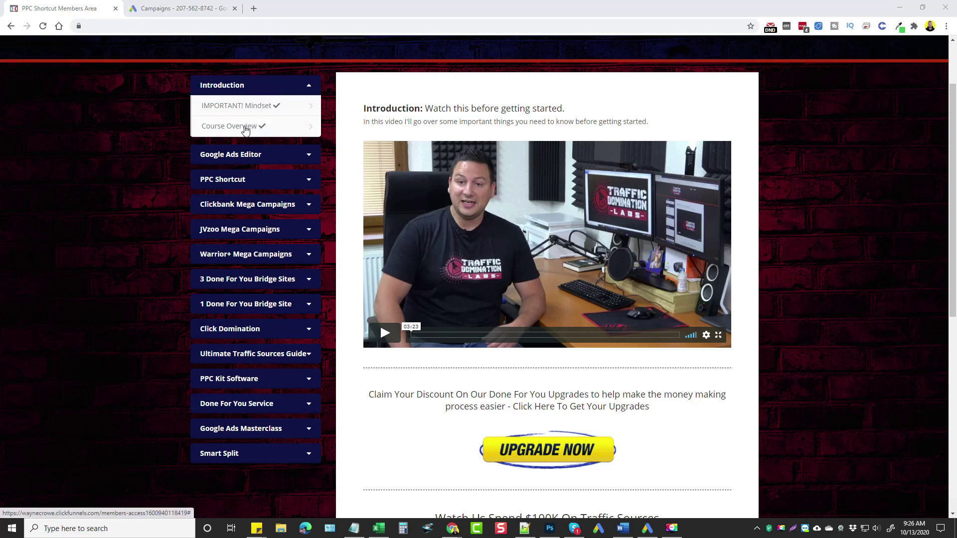
click(225, 159)
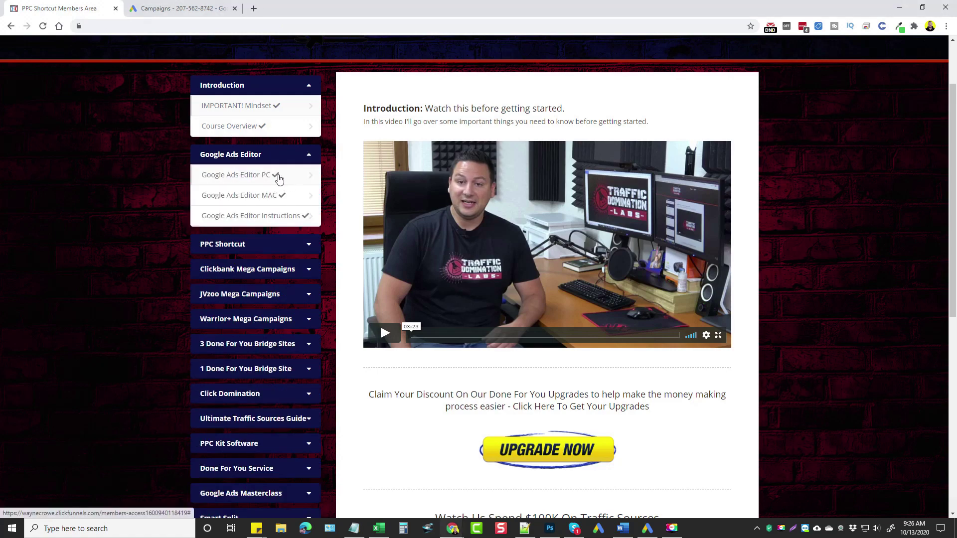
click(254, 216)
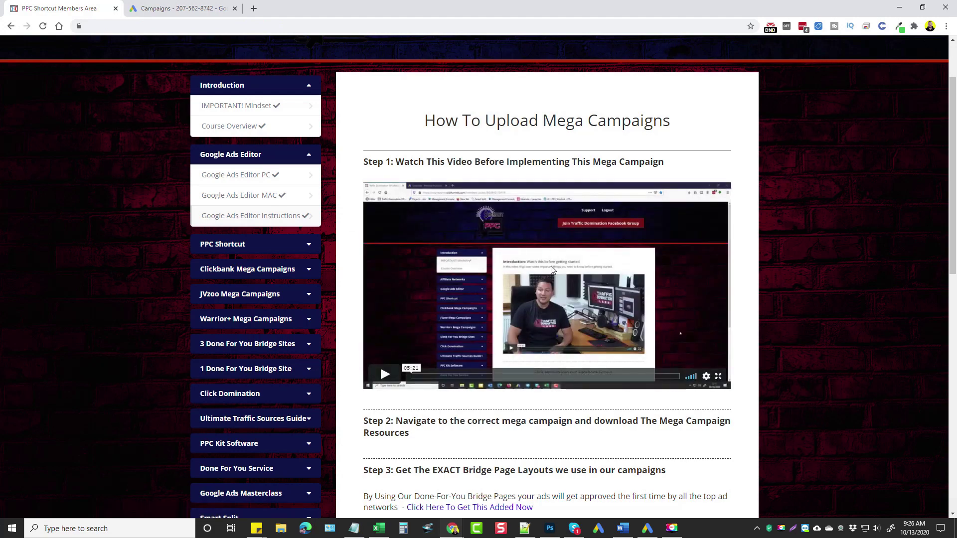
- Briefly check Google Ads Editor, then collapse Introduction and expand the PPC Shortcut lesson list
click(647, 529)
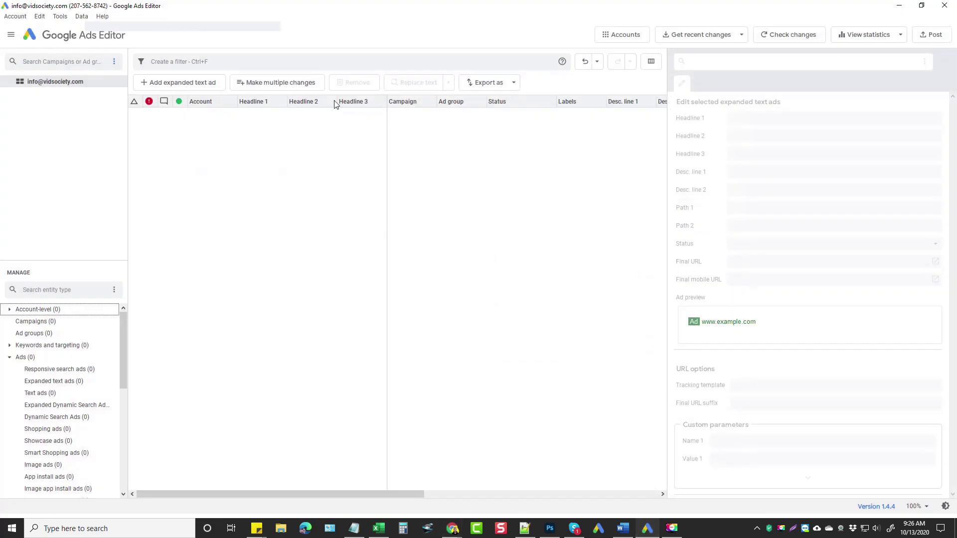
click(899, 7)
click(313, 148)
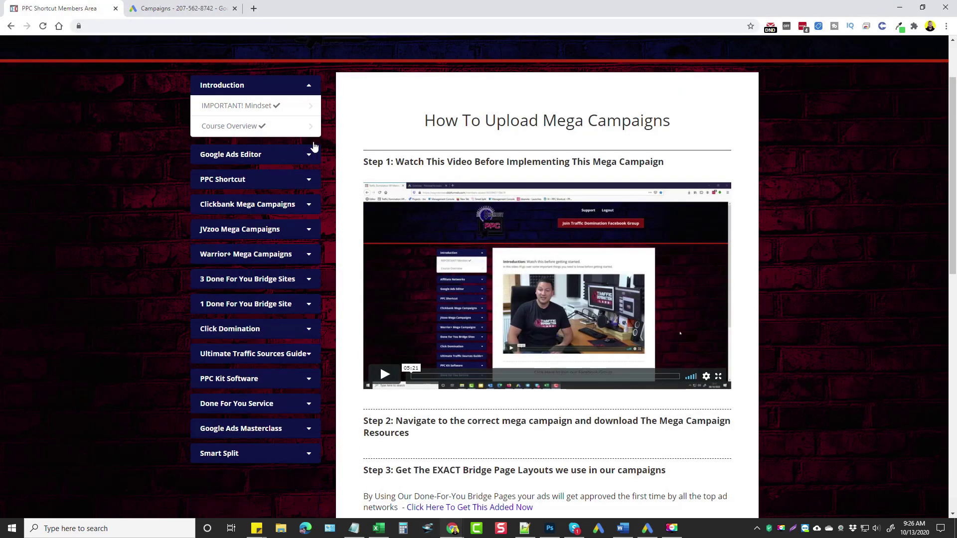
click(310, 88)
click(227, 140)
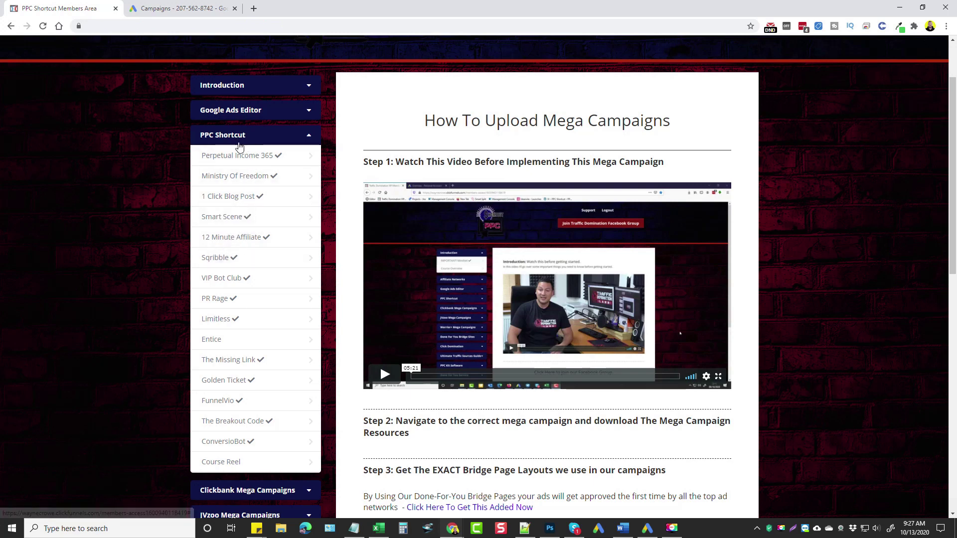
- Open the Speechlo lesson under Clickbank Mega Campaigns and its Dropbox download folder
click(219, 258)
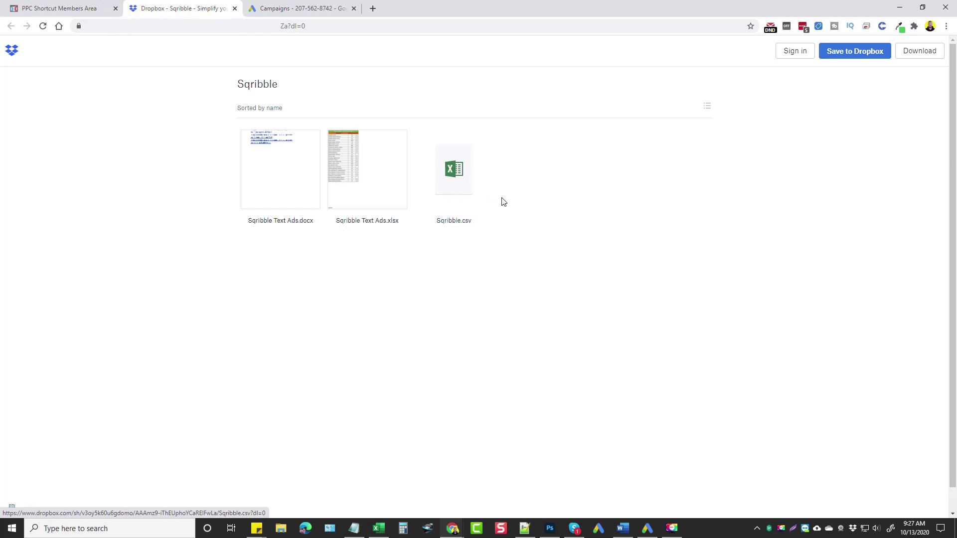
click(235, 8)
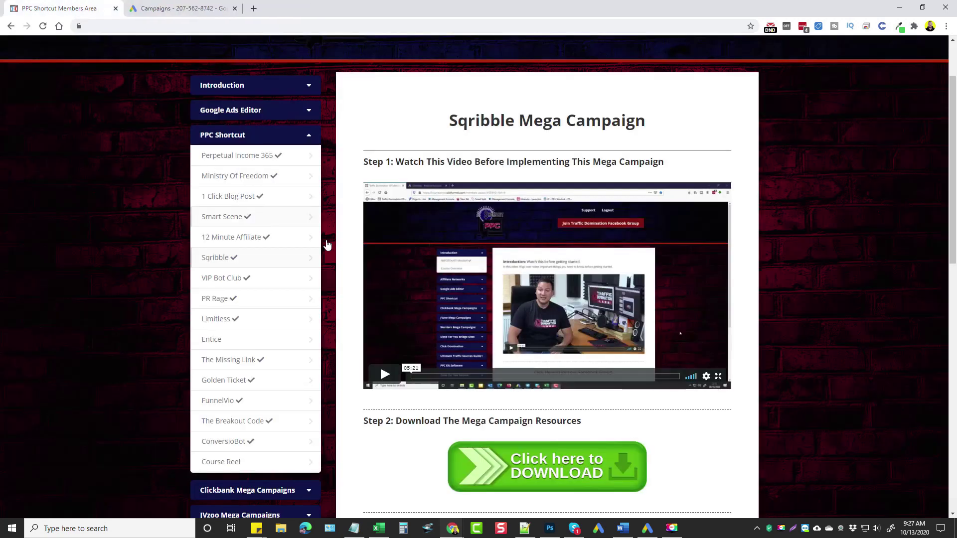
click(310, 136)
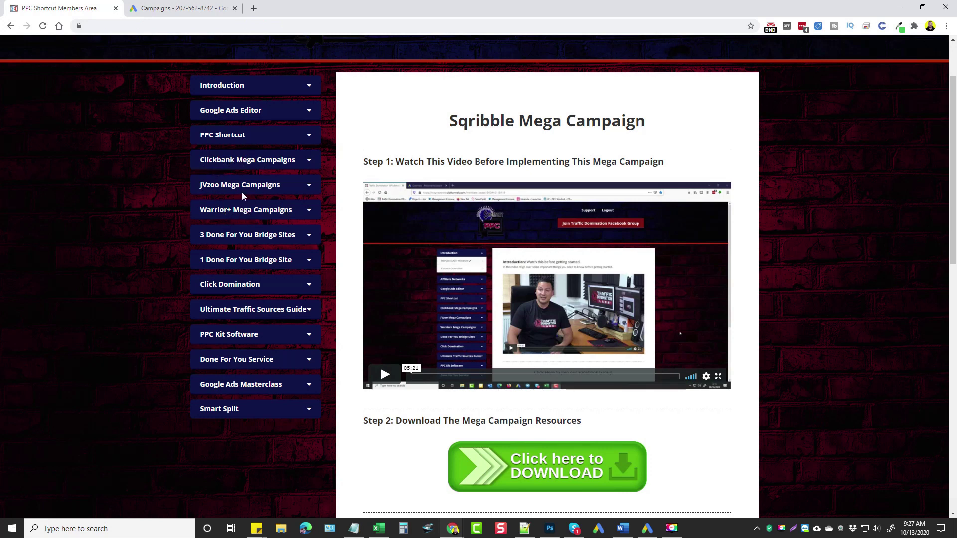
click(249, 166)
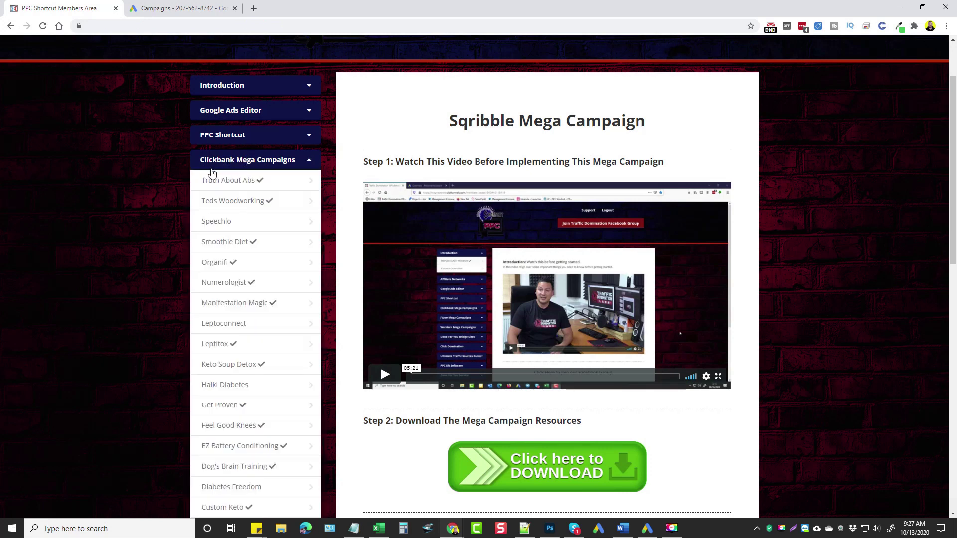
click(218, 222)
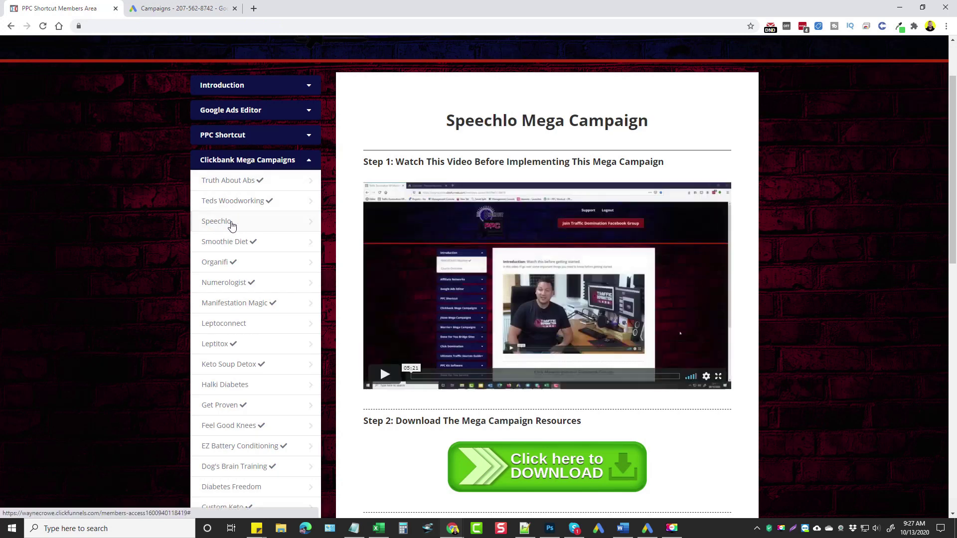
click(536, 453)
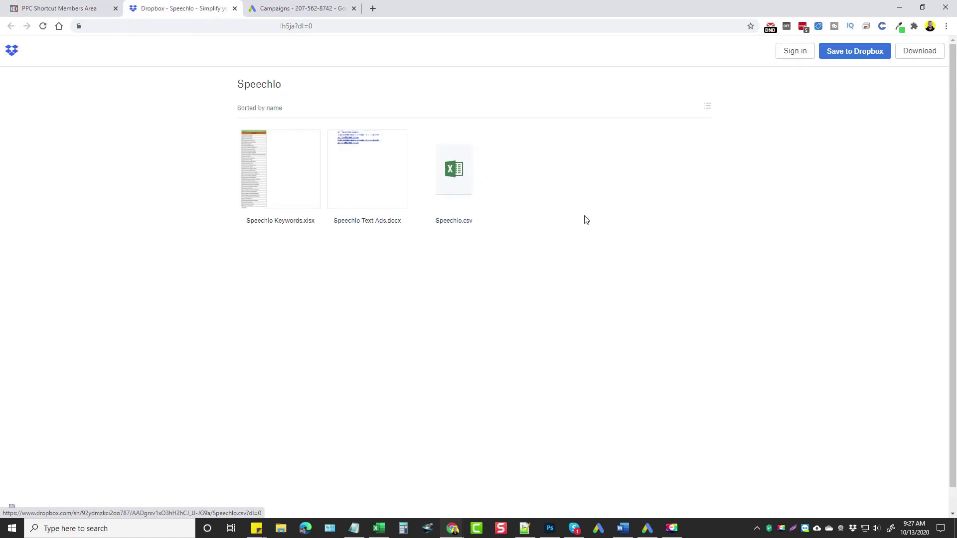
- Import the Speechlo CSV into Google Ads Editor via Account > Import > From file
click(648, 530)
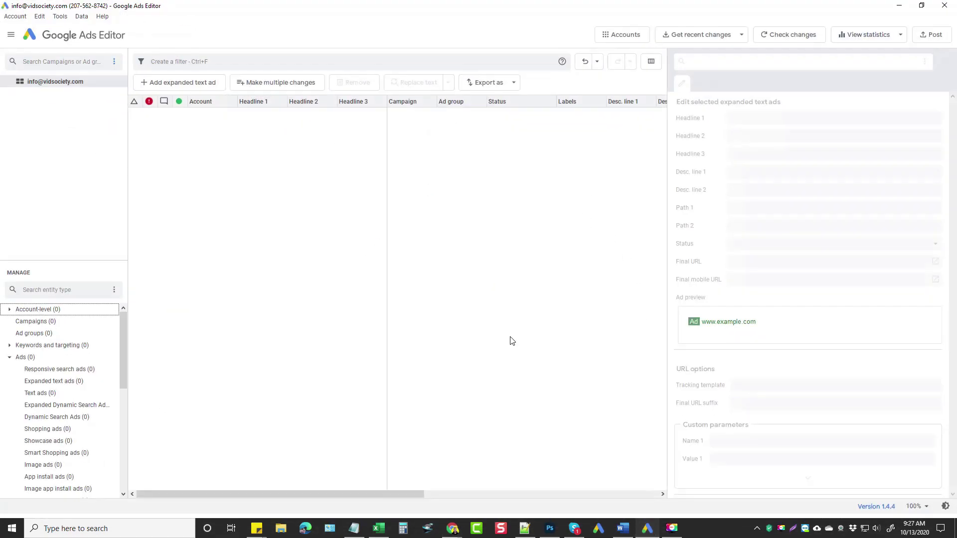
click(15, 16)
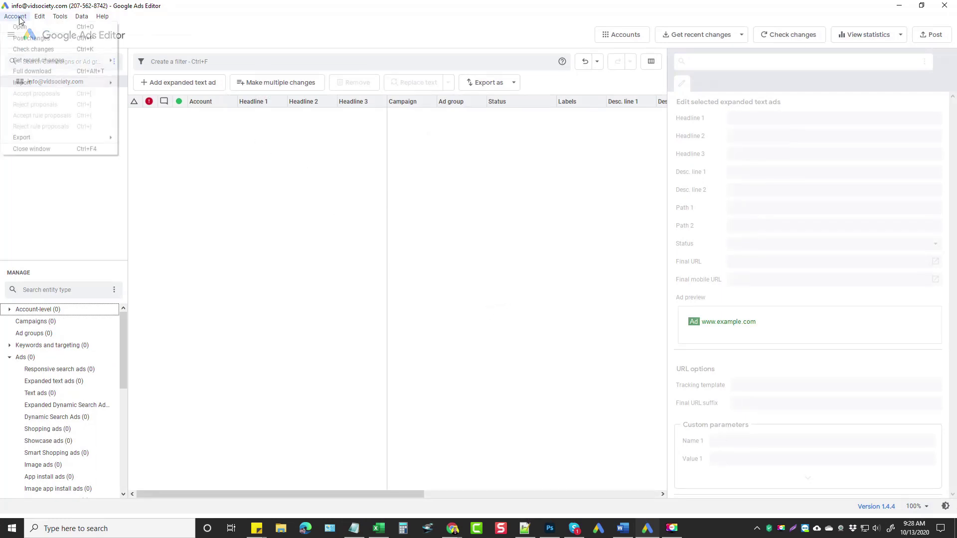
mouse_move(83, 85)
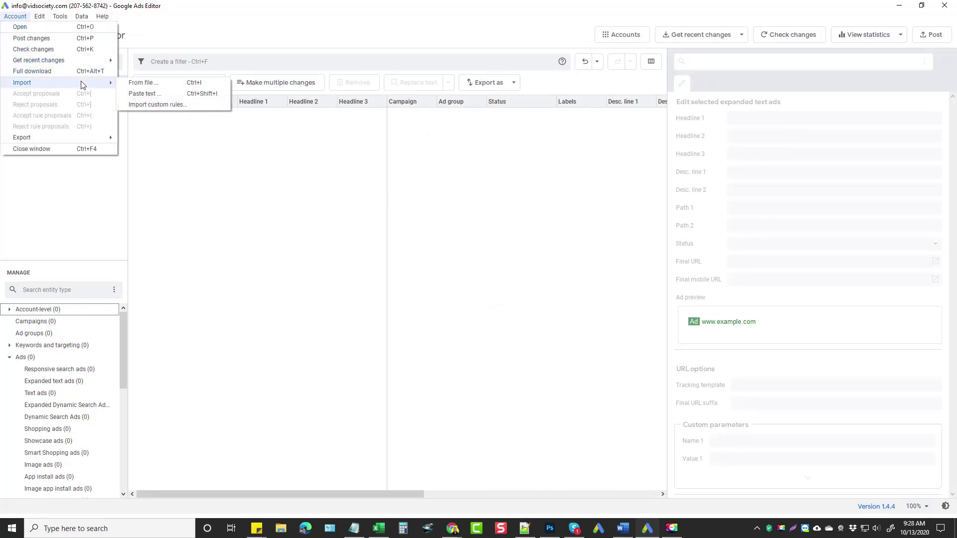
click(147, 82)
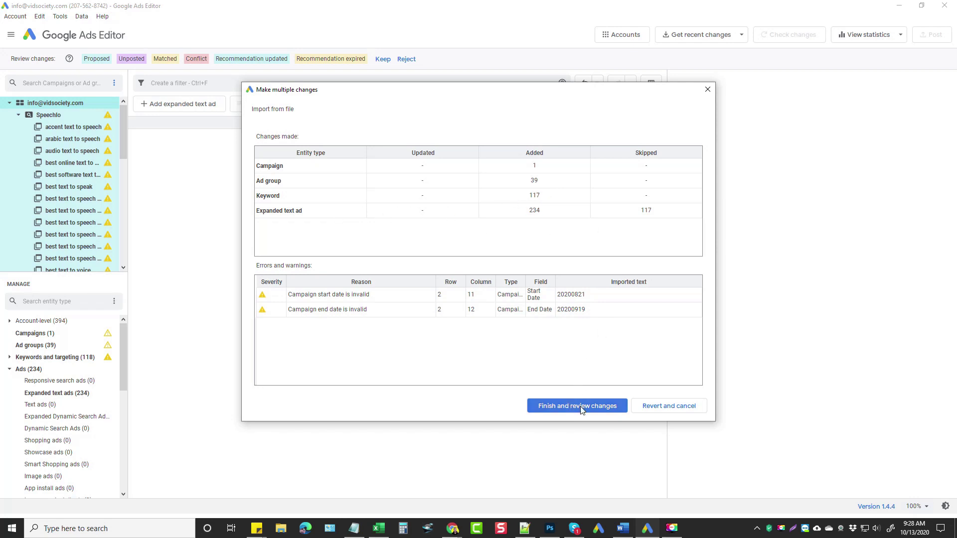
click(596, 405)
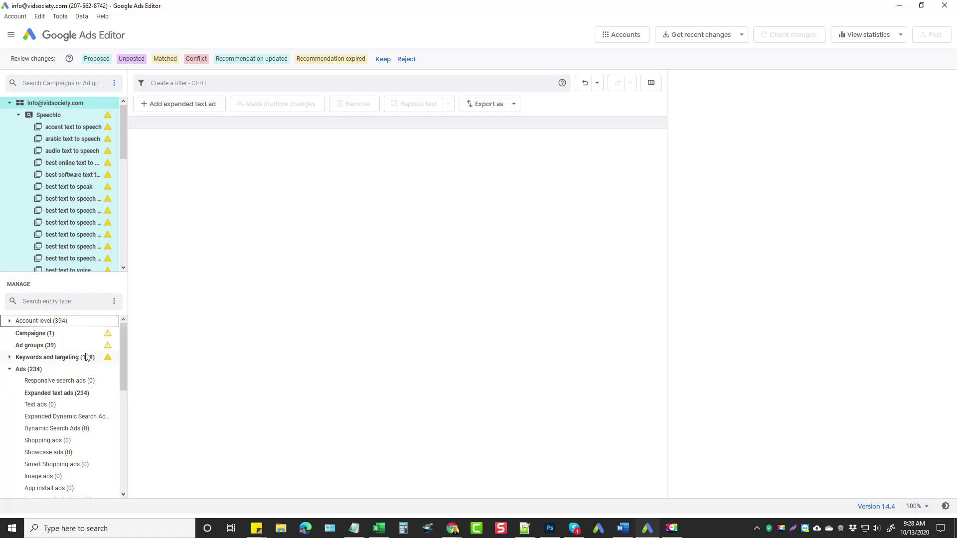
- Select the Speechlo campaign and inspect its 10.00 USD daily budget
click(55, 116)
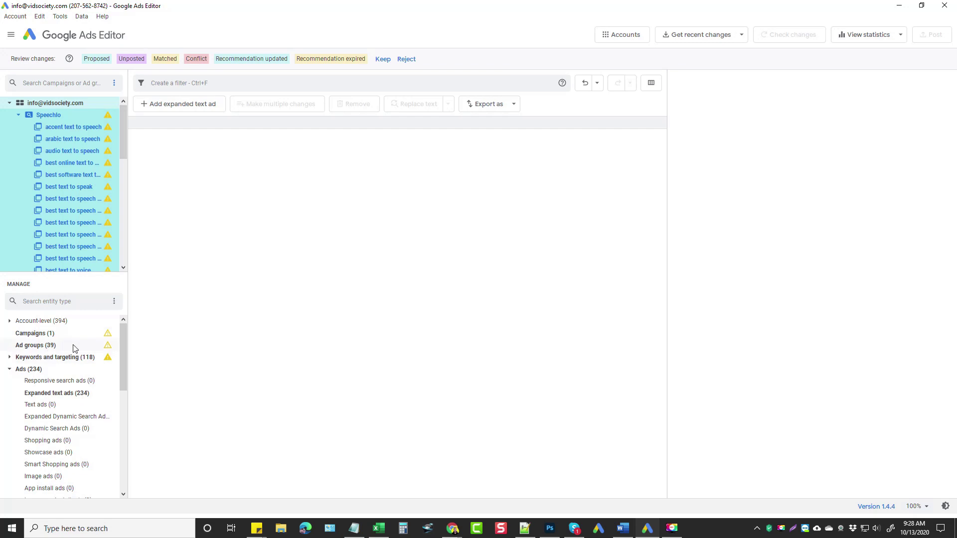
click(33, 334)
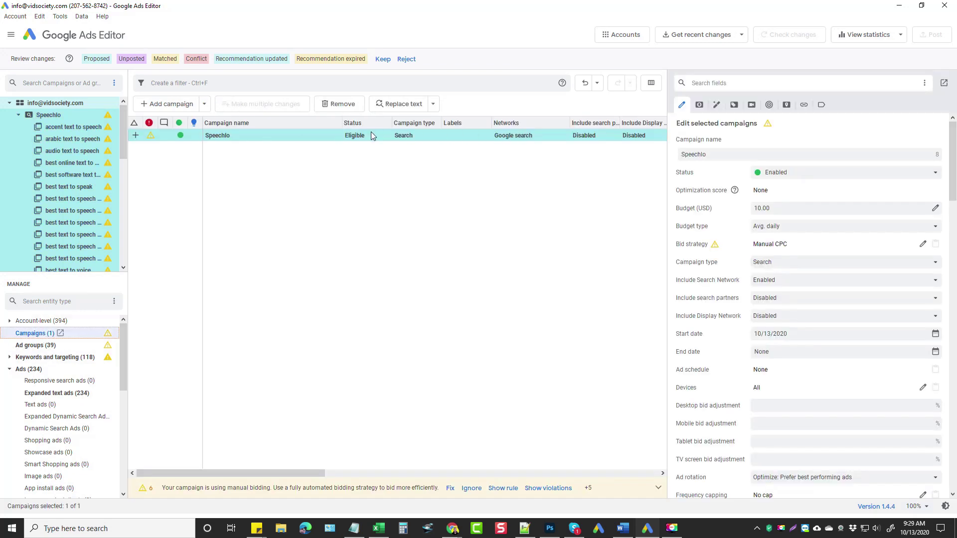
click(772, 207)
double_click(772, 208)
click(772, 209)
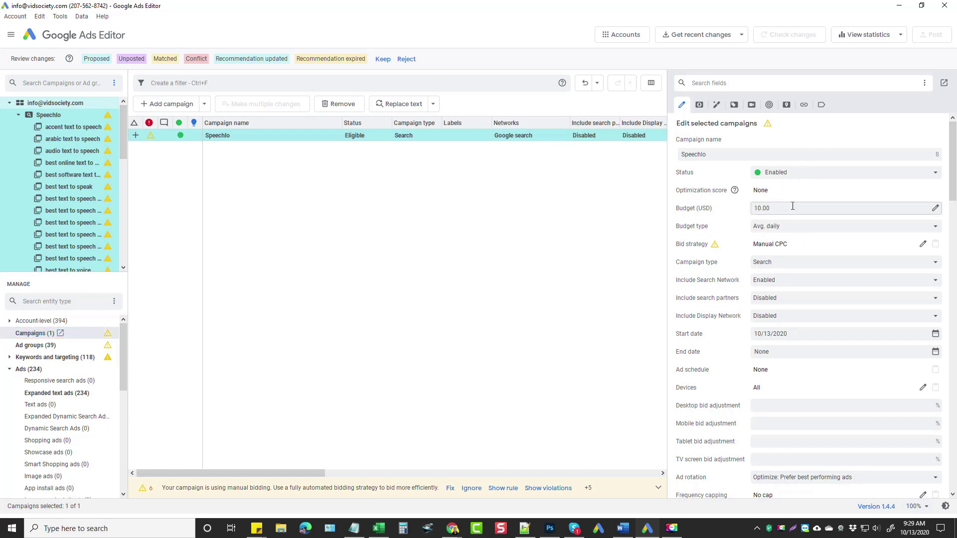
- Scroll the settings down to Manual CPC bidding, All-language and United States targeting
scroll(798, 259, down, 1)
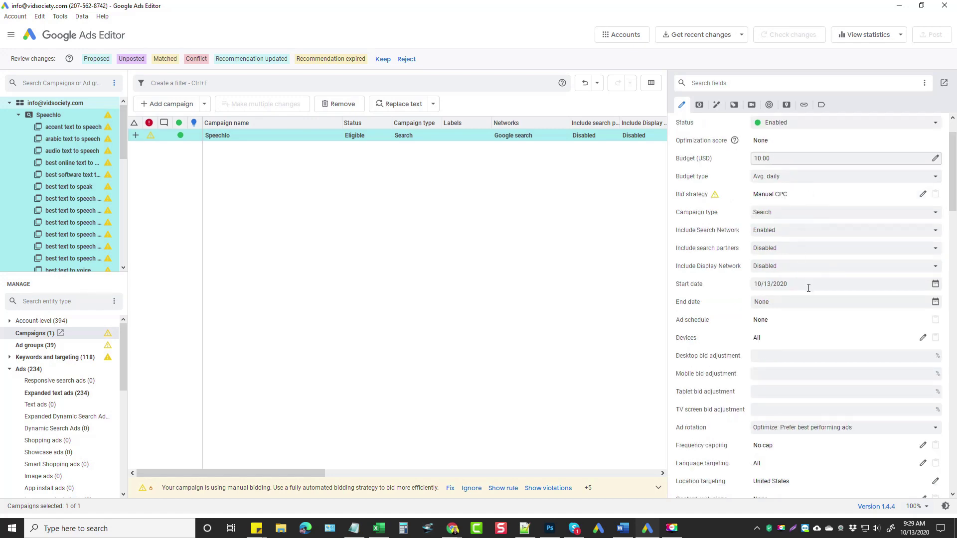
scroll(802, 349, down, 2)
scroll(788, 354, down, 3)
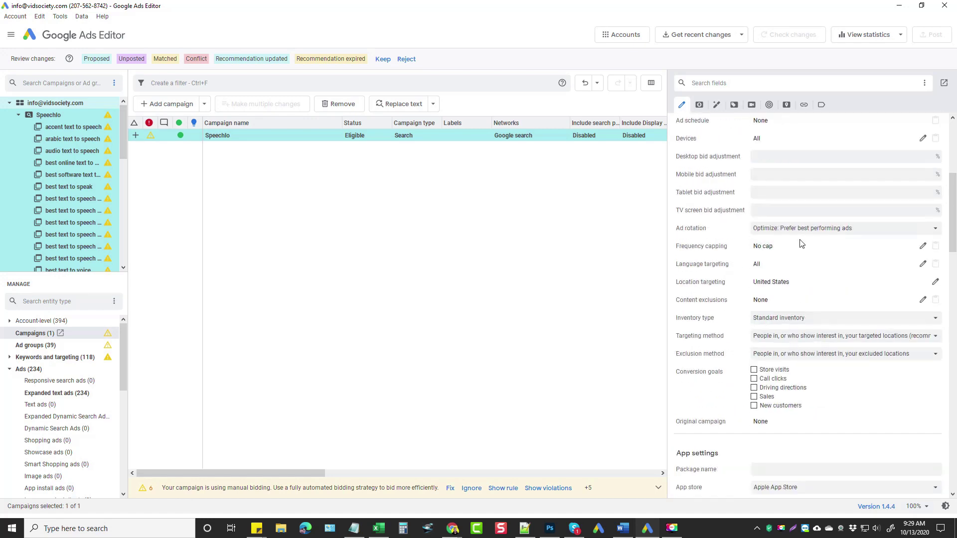
scroll(808, 304, down, 9)
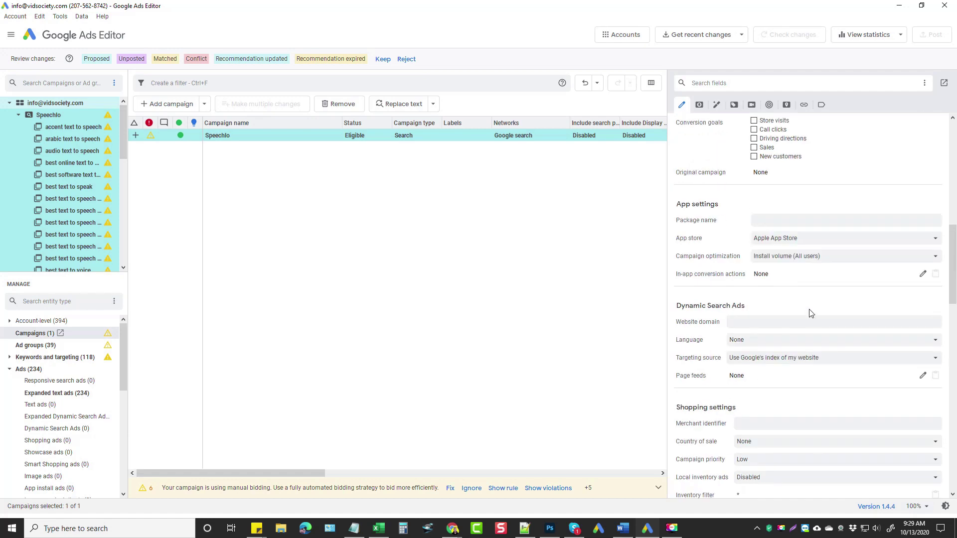
scroll(809, 319, down, 2)
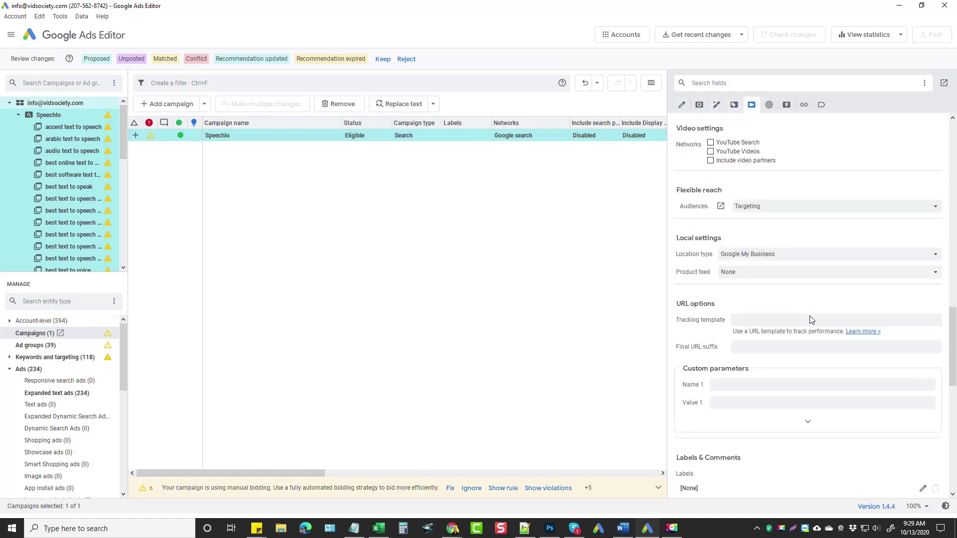
scroll(811, 320, down, 3)
scroll(812, 321, up, 12)
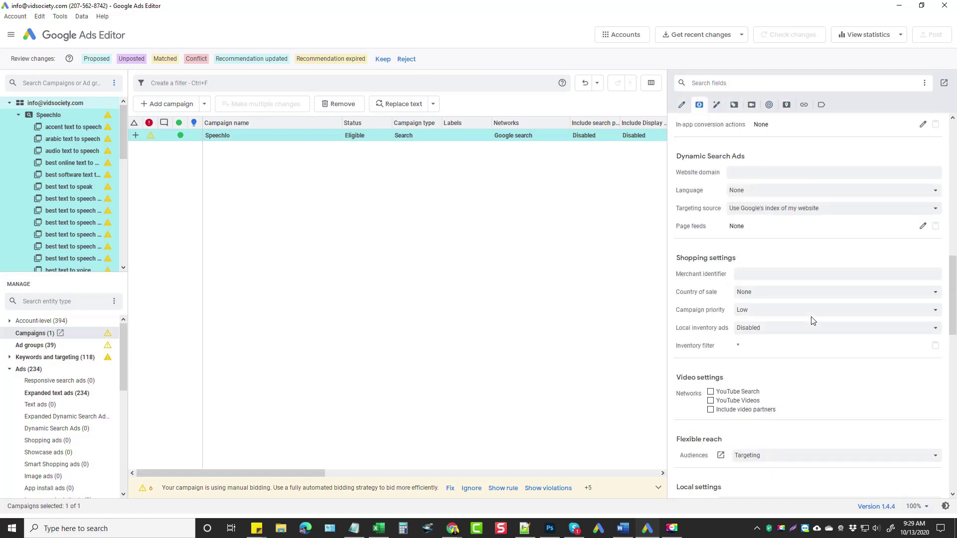
scroll(813, 321, up, 9)
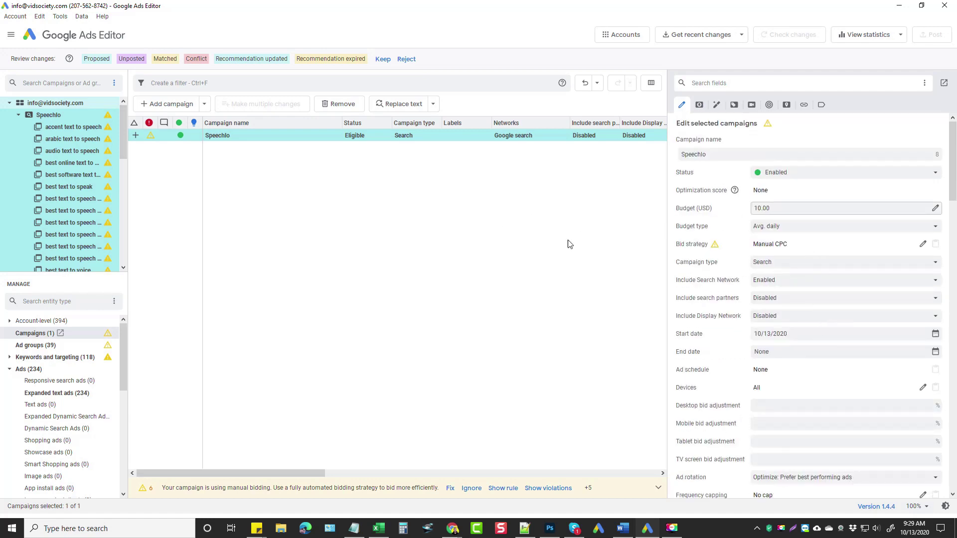
scroll(765, 337, down, 2)
scroll(765, 338, down, 3)
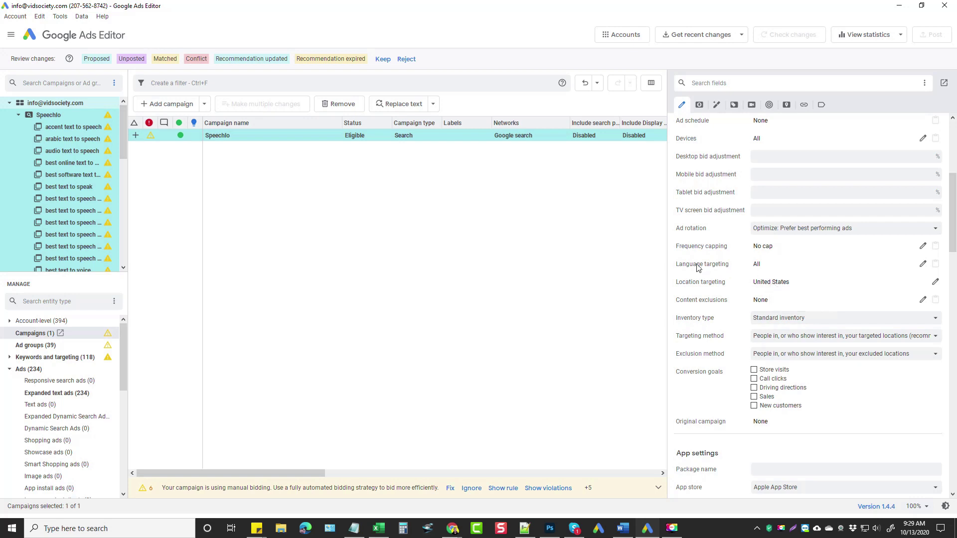
- Limit the Speechlo campaign's language targeting to English only
click(923, 265)
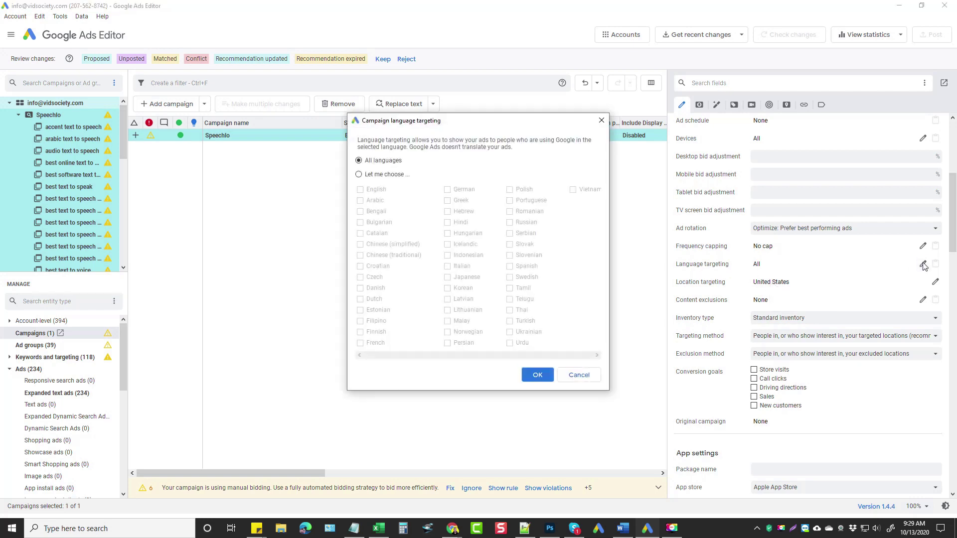
click(359, 174)
click(360, 190)
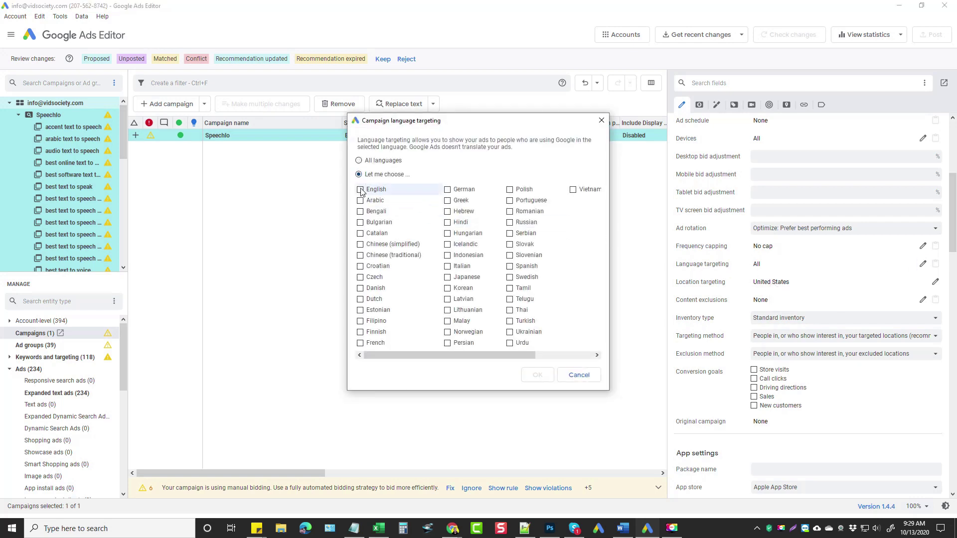
click(538, 375)
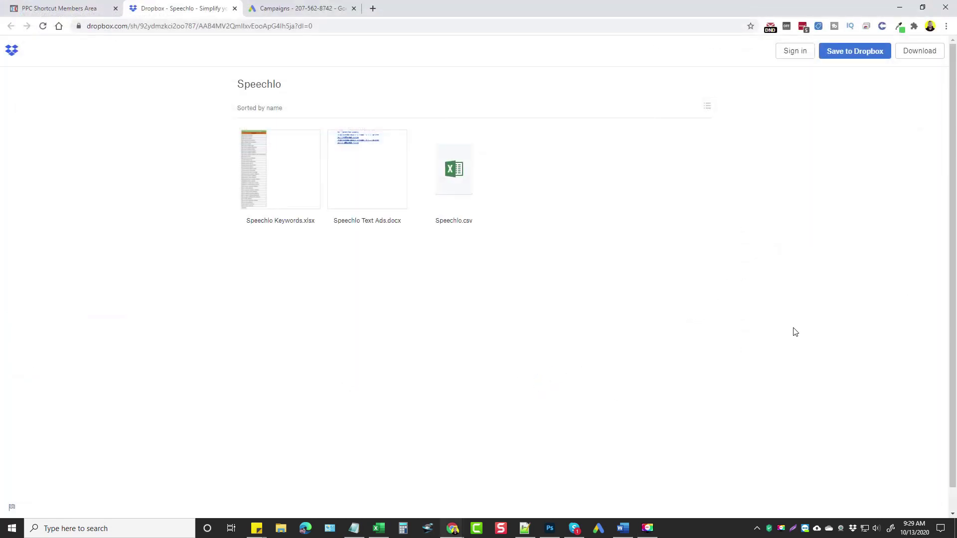
click(598, 529)
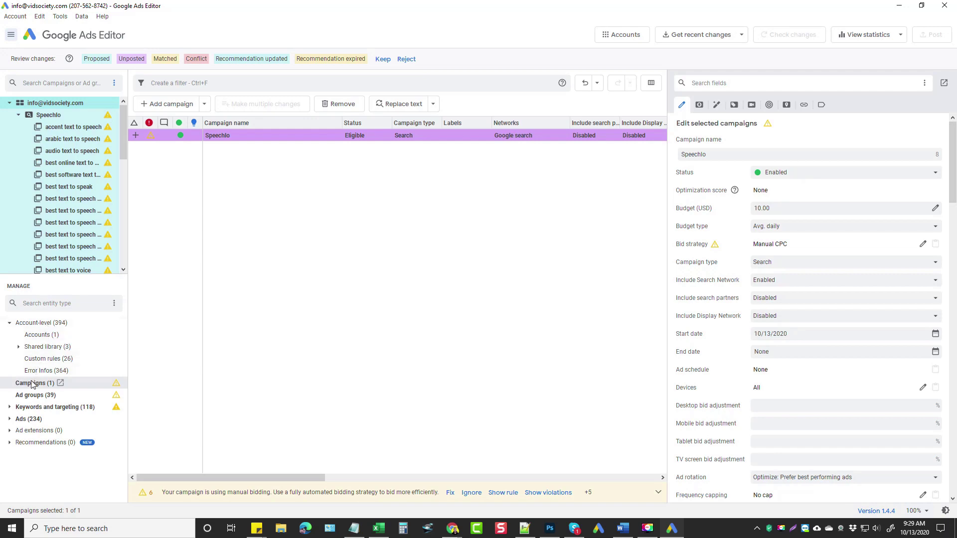
- Review the 39 ad groups, then the 117 keywords at 0.50 max CPC
click(28, 397)
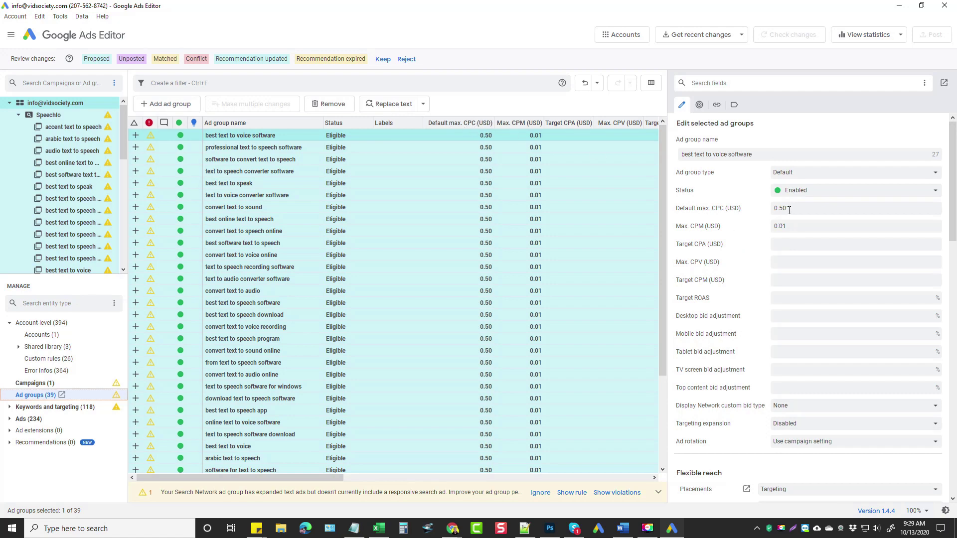
click(49, 409)
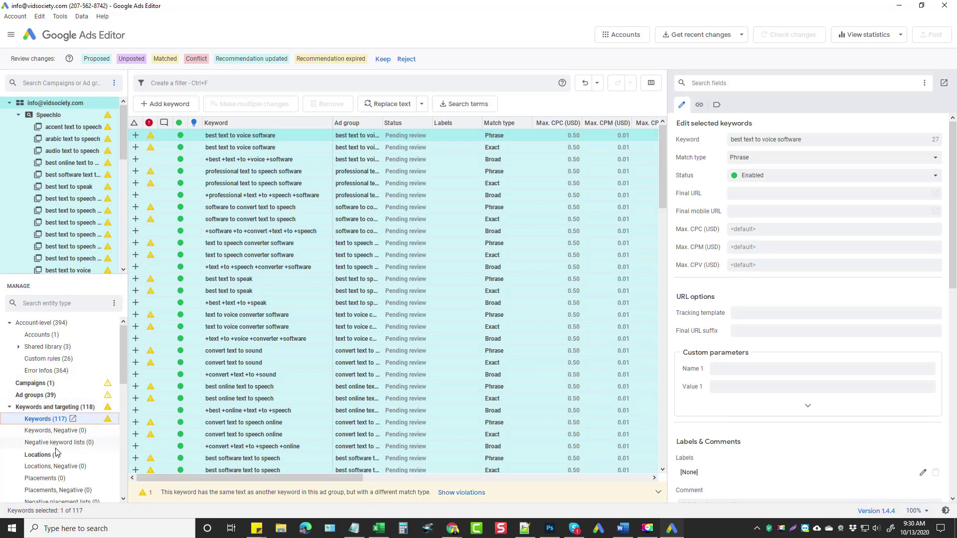
scroll(57, 452, down, 10)
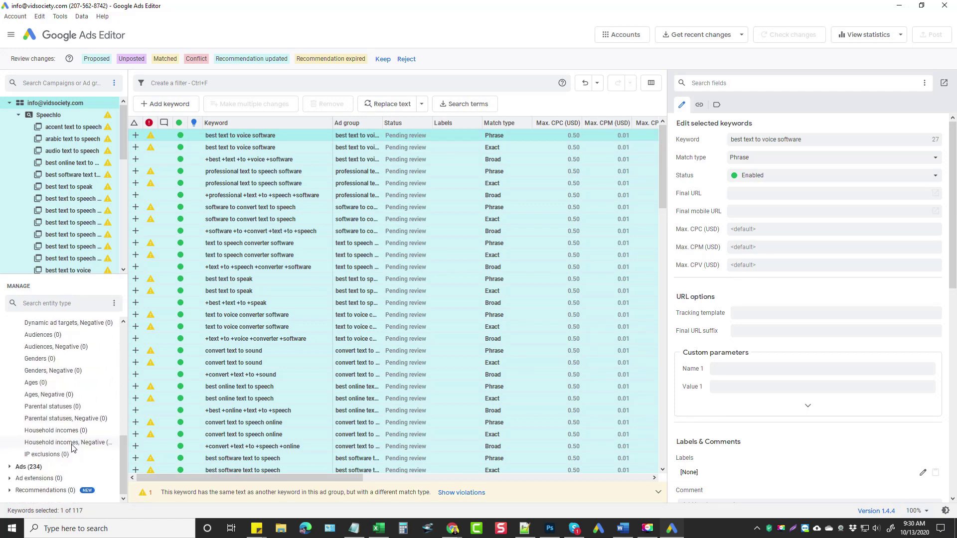
- List the 234 expanded text ads and select them all
click(10, 468)
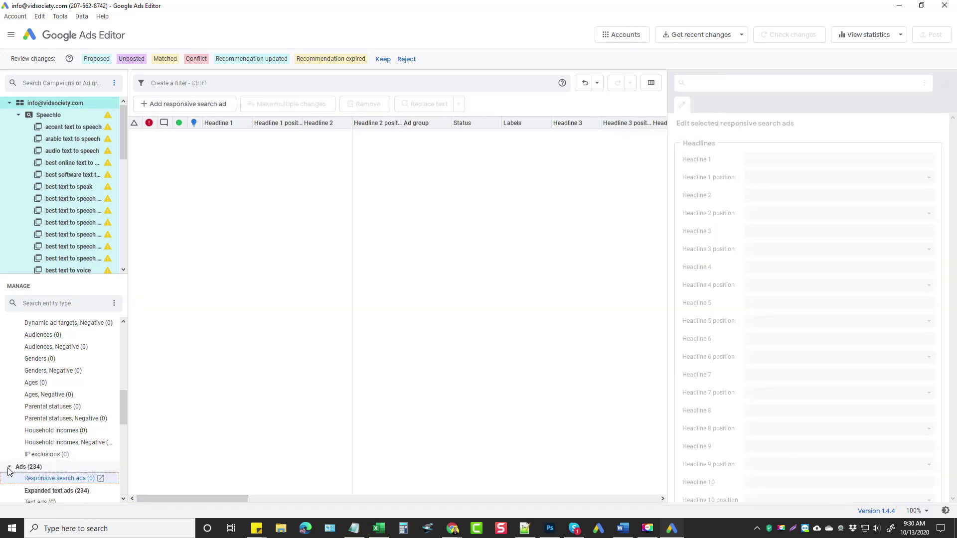
scroll(87, 446, down, 3)
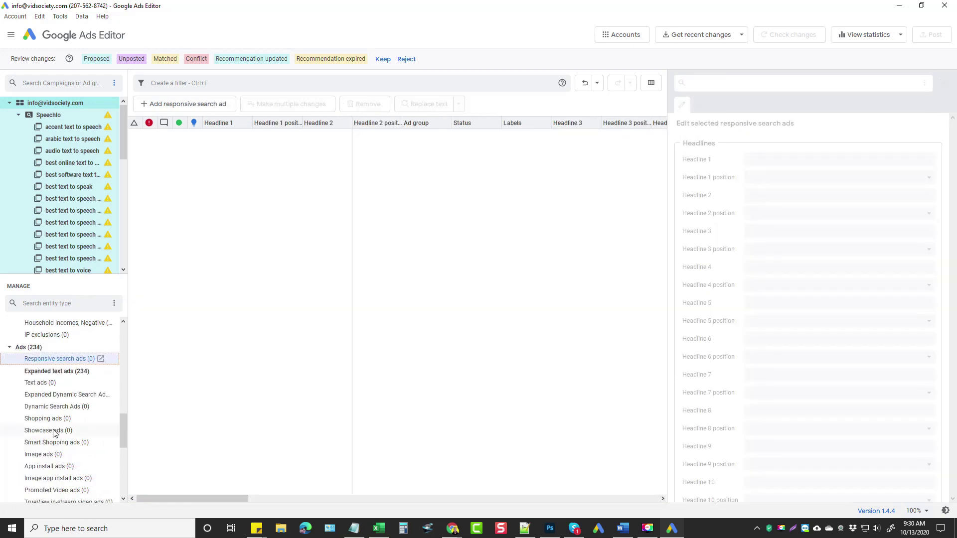
click(55, 371)
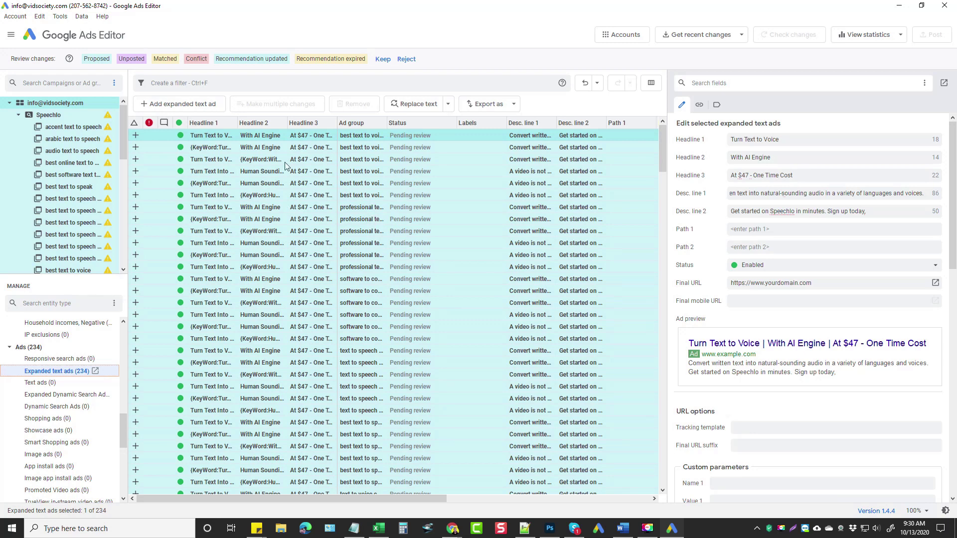
click(270, 147)
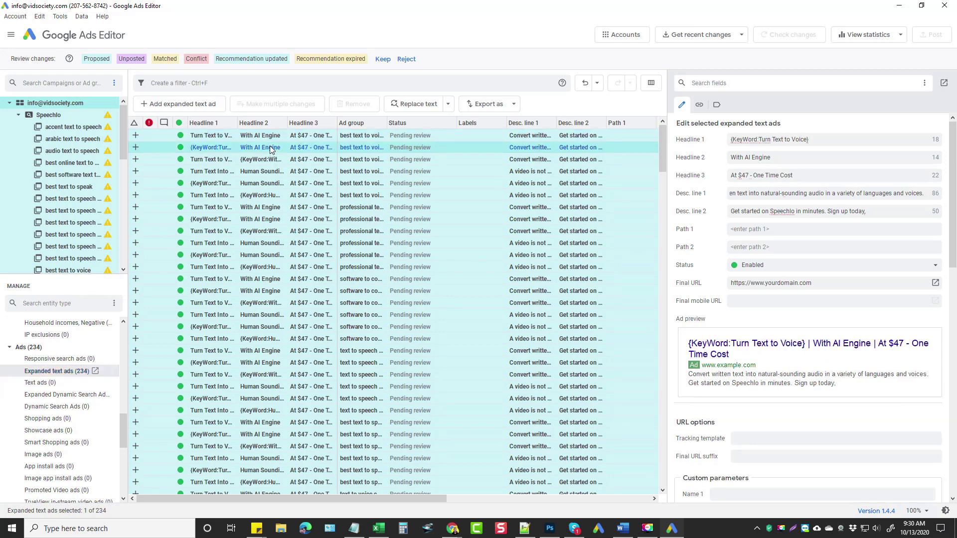
key(ctrl+a)
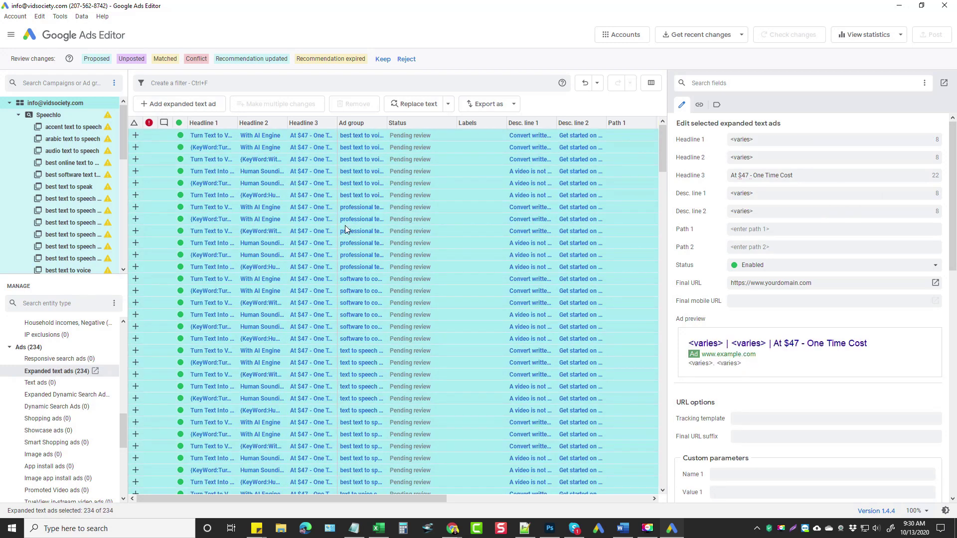
drag(826, 283, 743, 284)
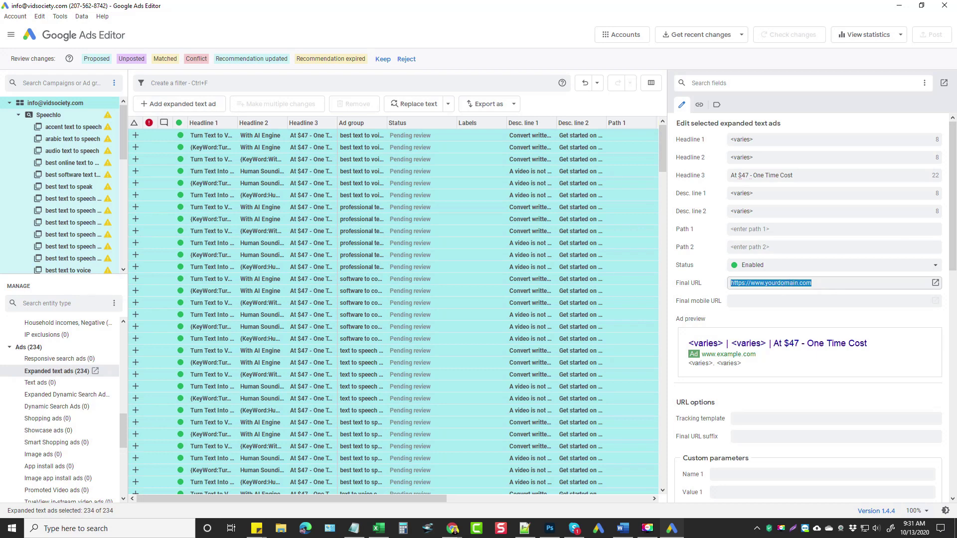
key(alt+Tab)
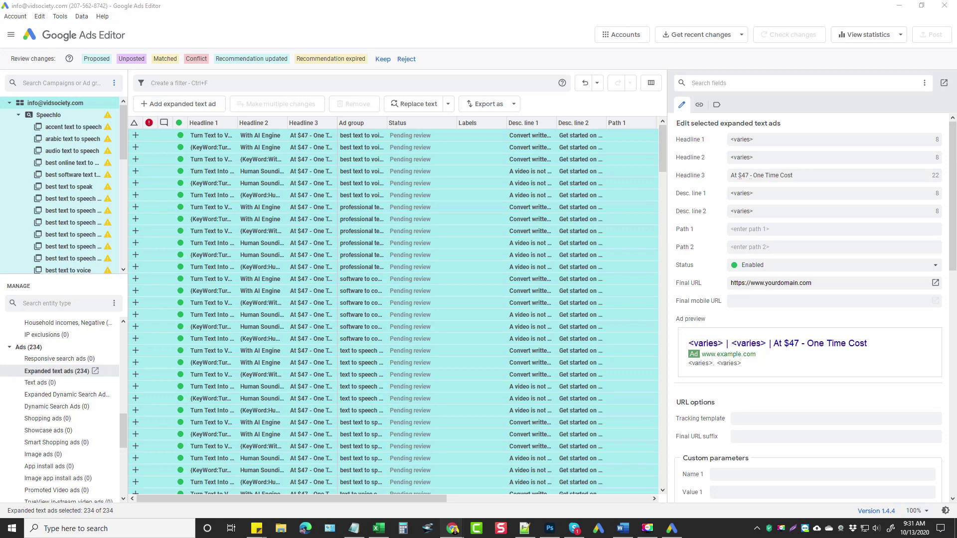
key(alt+Tab)
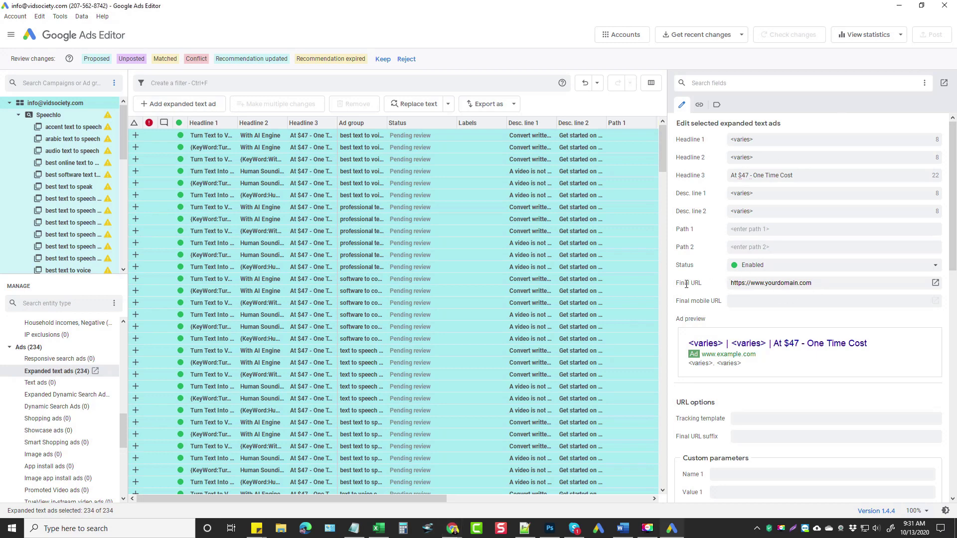
text(https://www.vidsociety.com/speechelo-review/)
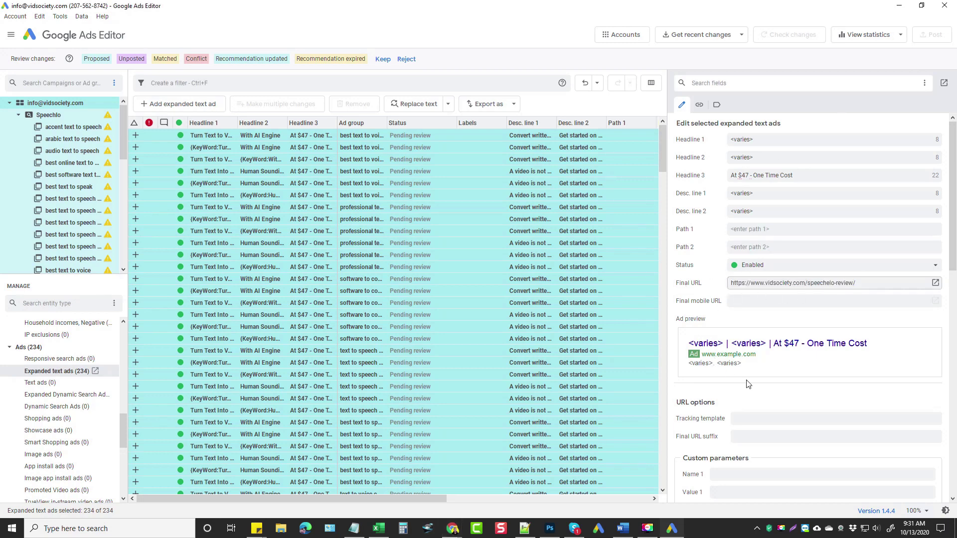
scroll(373, 339, down, 5)
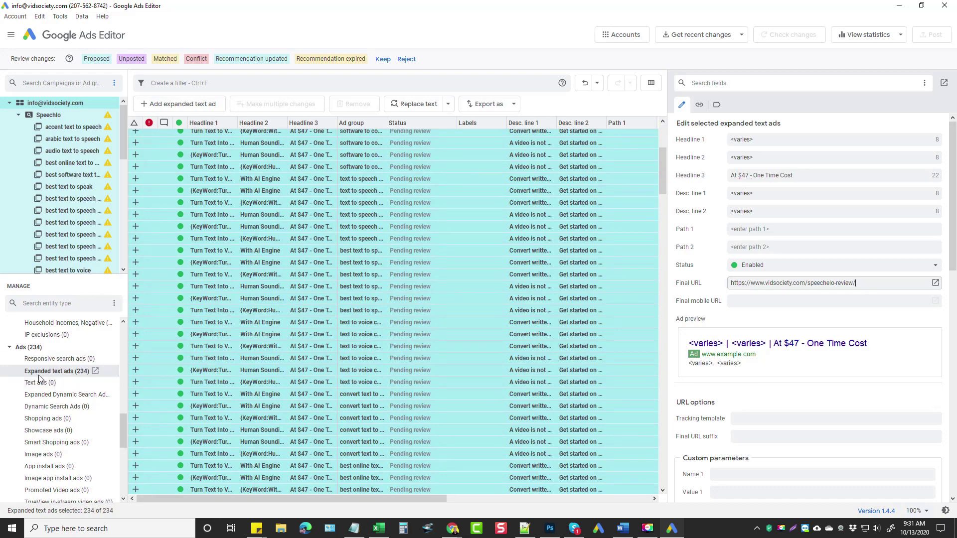
scroll(383, 285, up, 5)
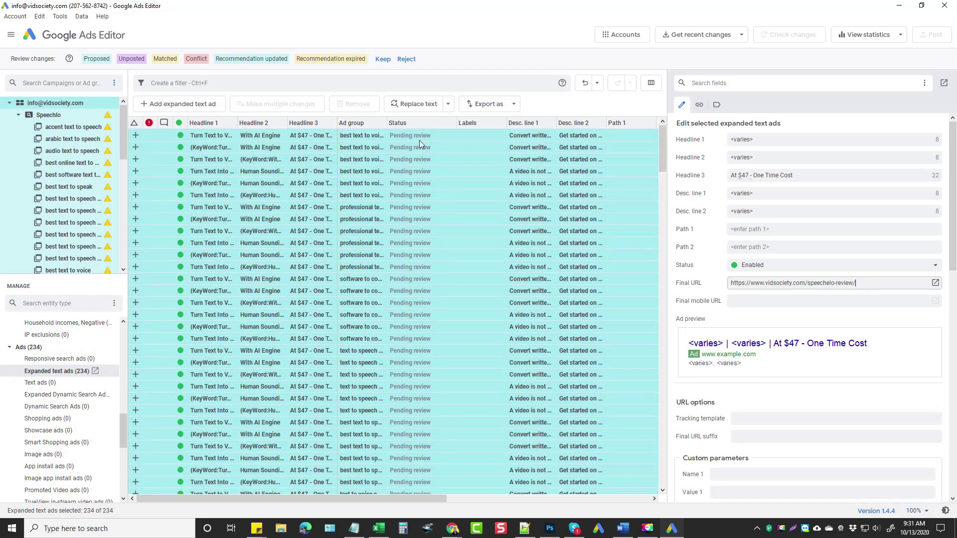
click(383, 59)
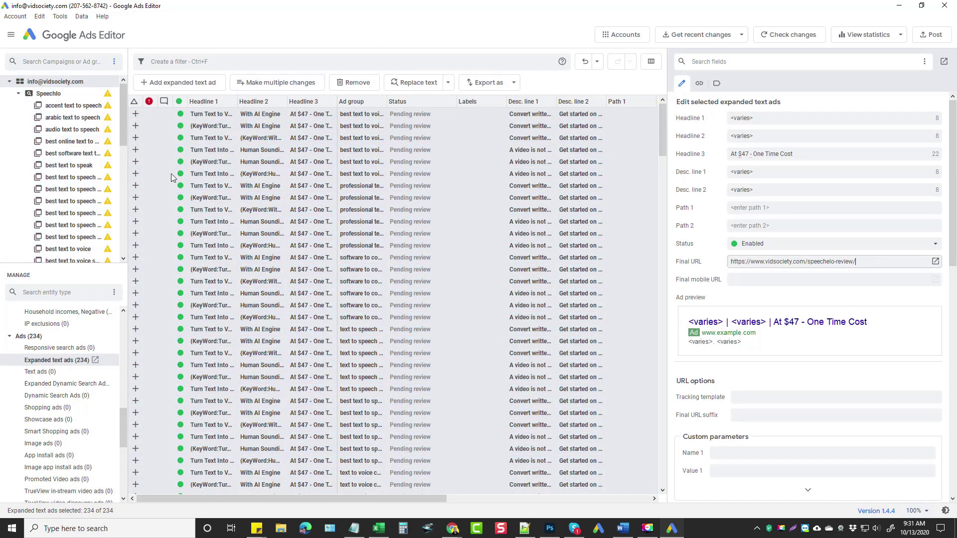
click(934, 35)
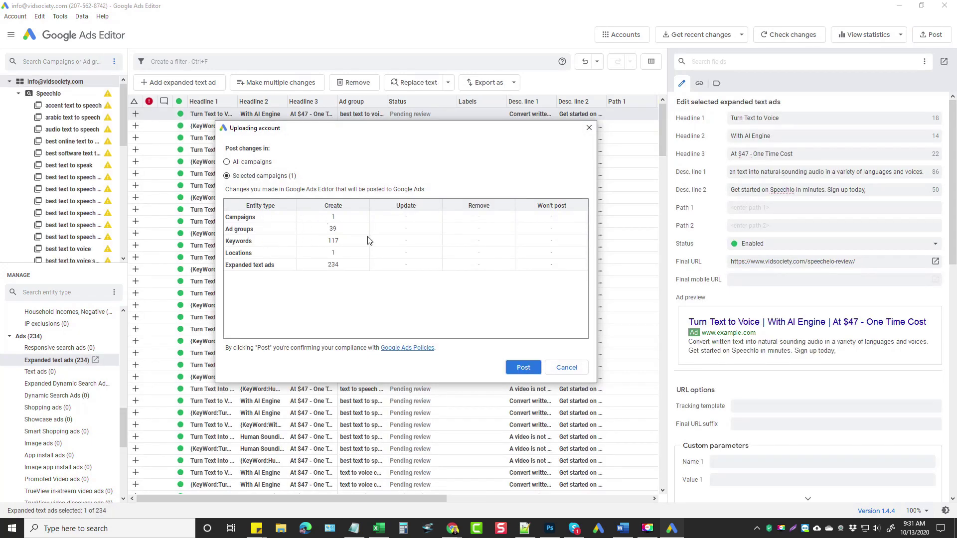
- Post the Speechlo campaign to Google Ads and close the finished summary
click(524, 369)
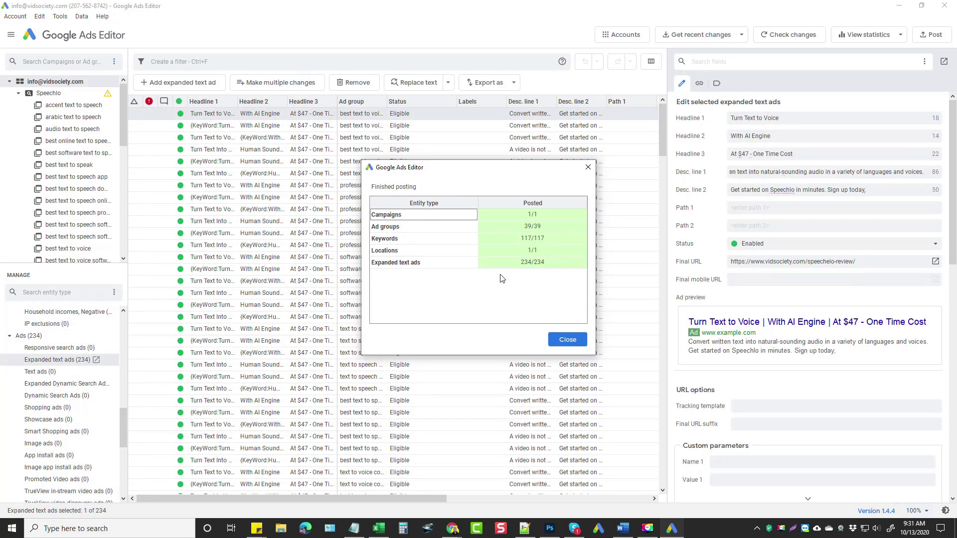
click(569, 341)
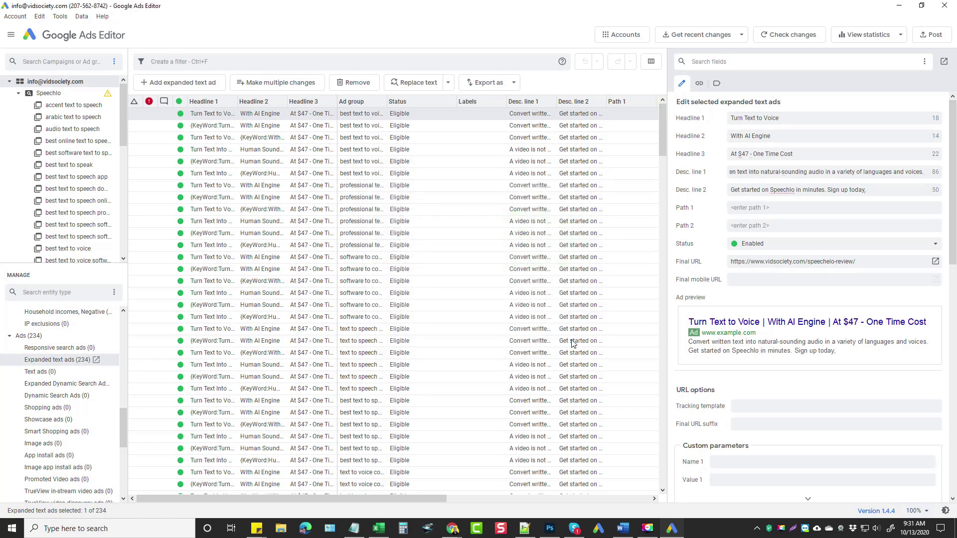
- Reload the Google Ads Campaigns page in Chrome to show the Eligible Speechlo campaign
key(alt+Tab)
click(298, 8)
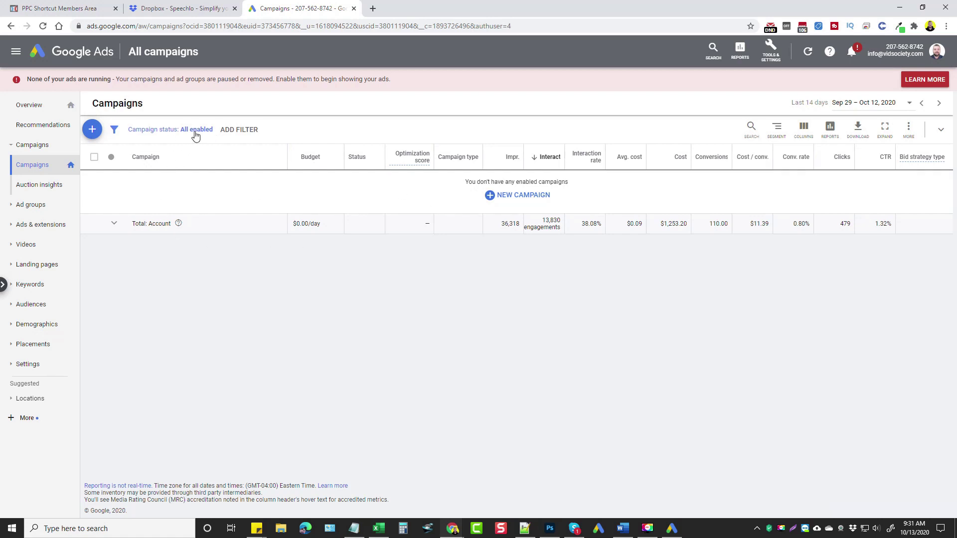
click(44, 25)
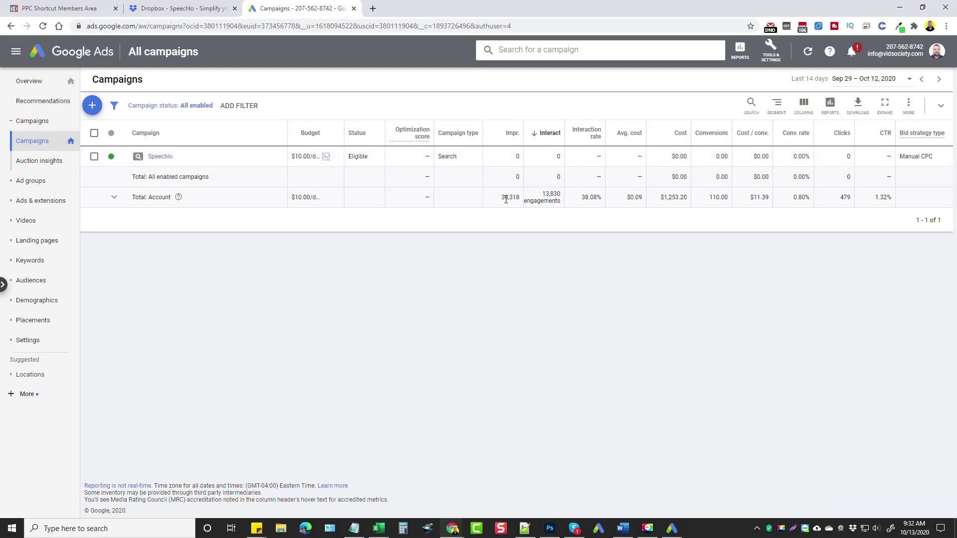
mouse_move(503, 200)
mouse_down()
mouse_move(887, 199)
mouse_move(503, 201)
mouse_up()
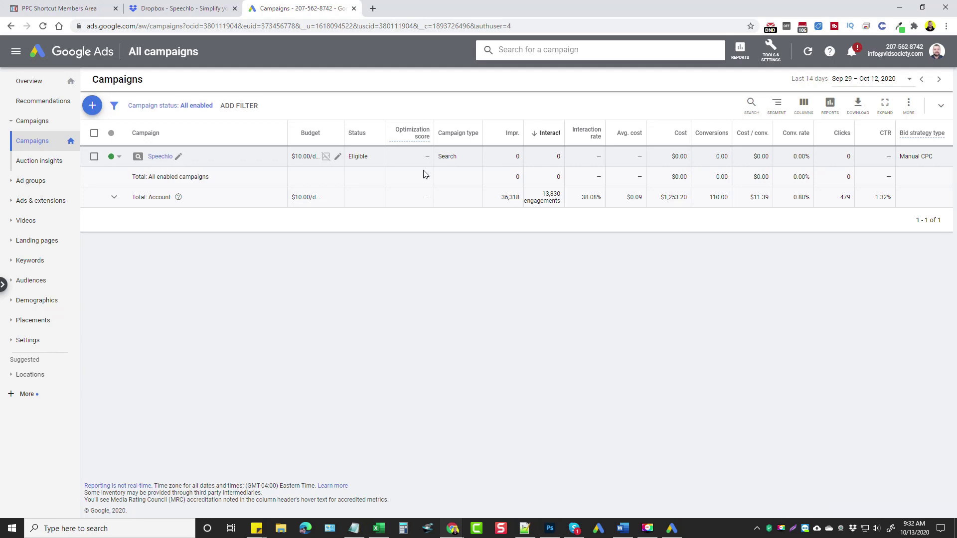
- Open the Speechlo ad groups and the 'best online text to speech' ad group's keywords
click(163, 157)
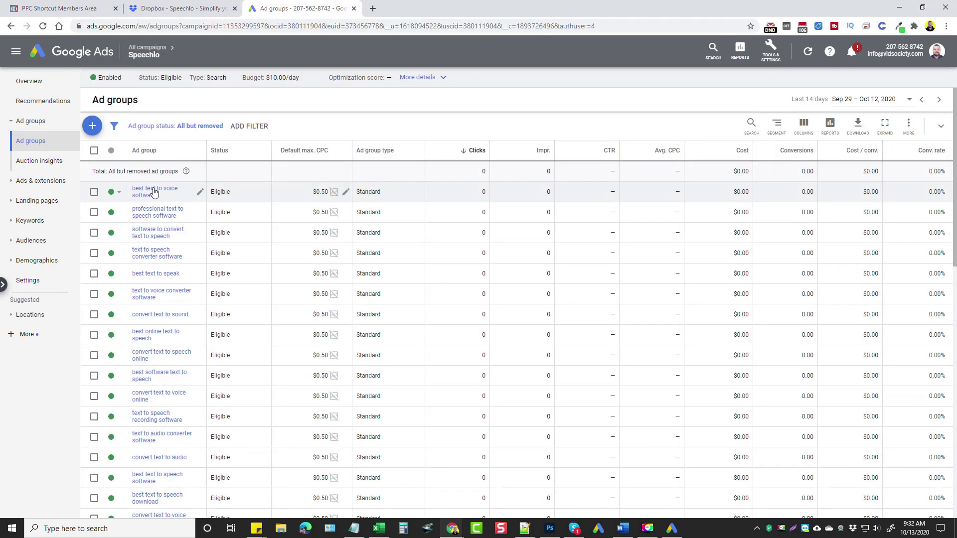
scroll(152, 329, down, 2)
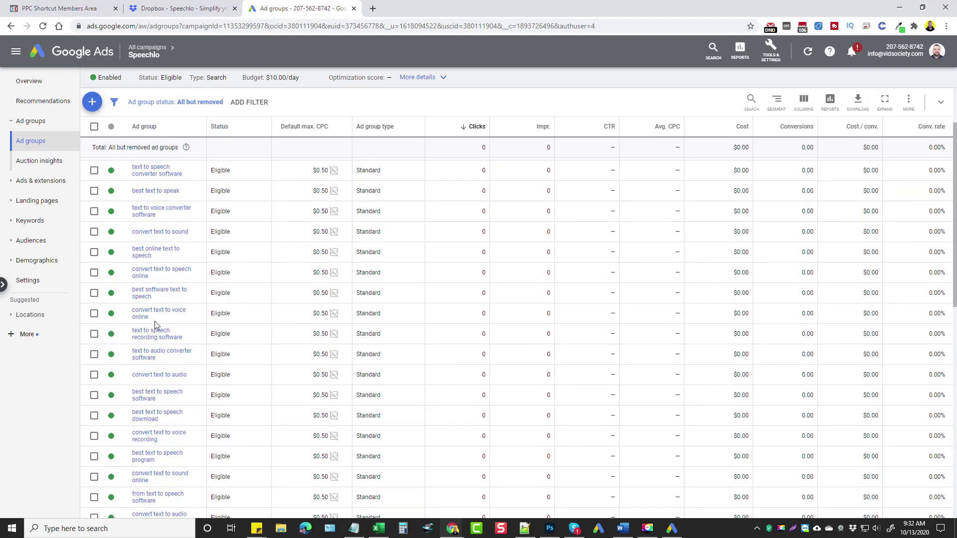
scroll(155, 325, up, 2)
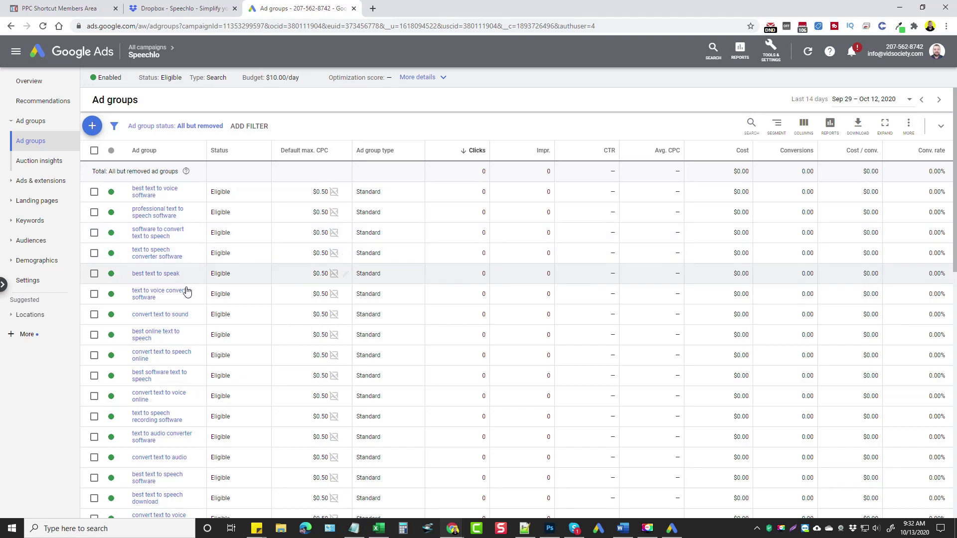
scroll(192, 319, down, 2)
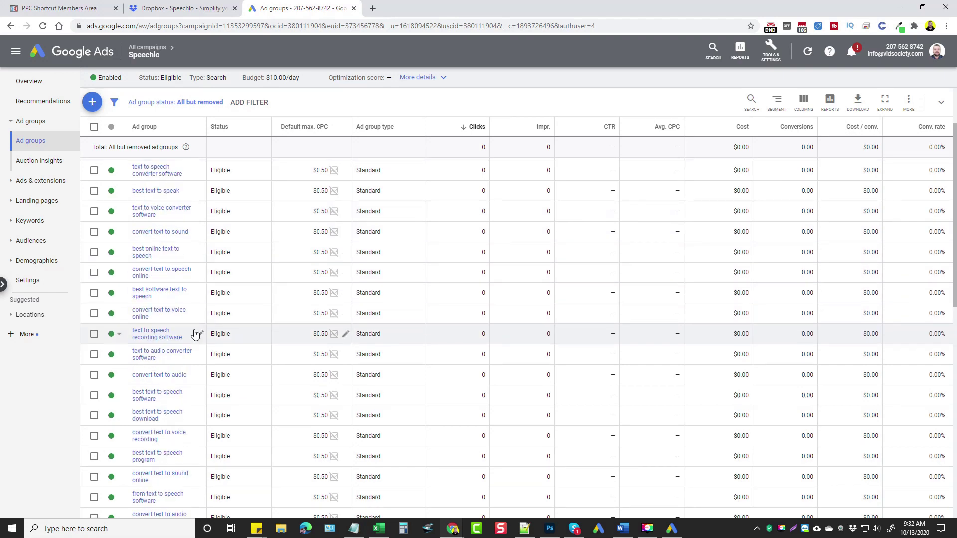
click(142, 254)
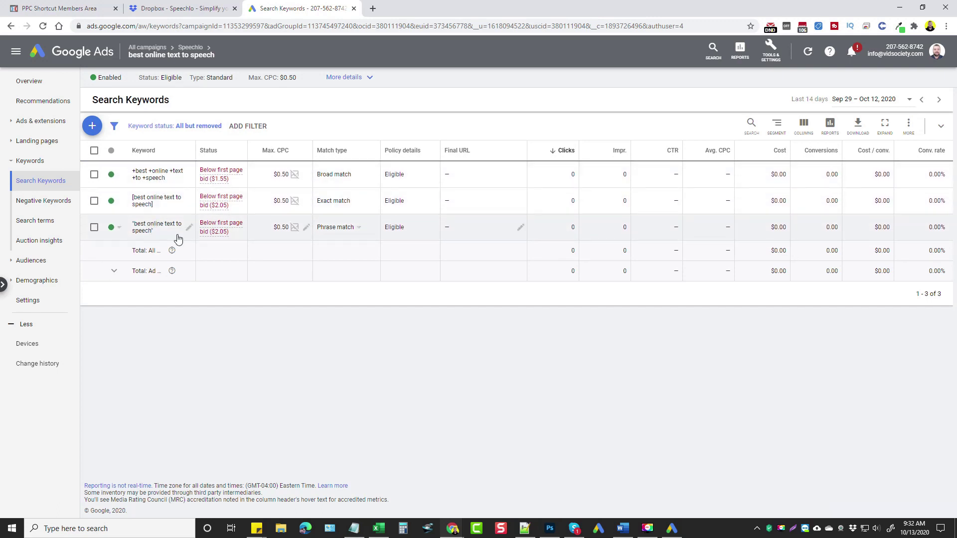
- View the ad group's expanded text ads, each Under review
mouse_move(224, 222)
mouse_move(225, 178)
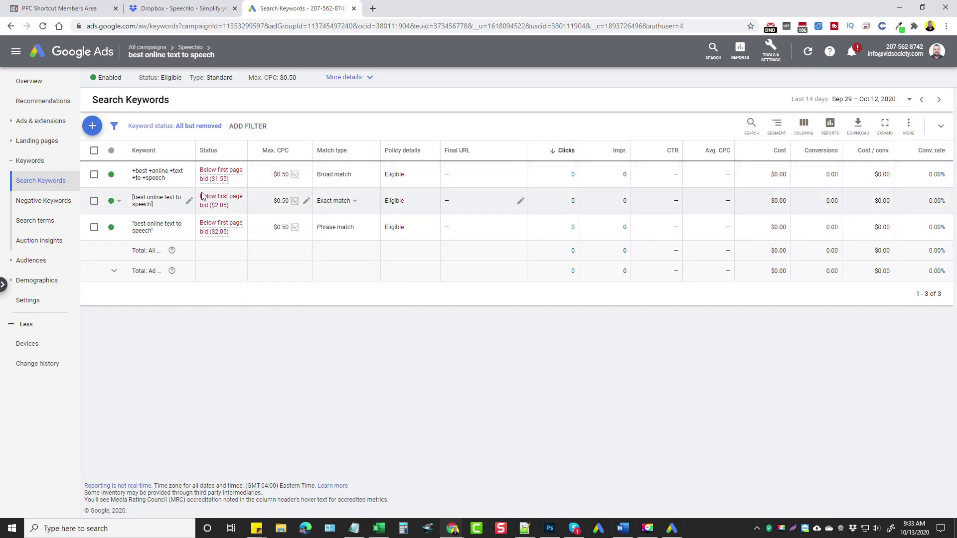
click(41, 122)
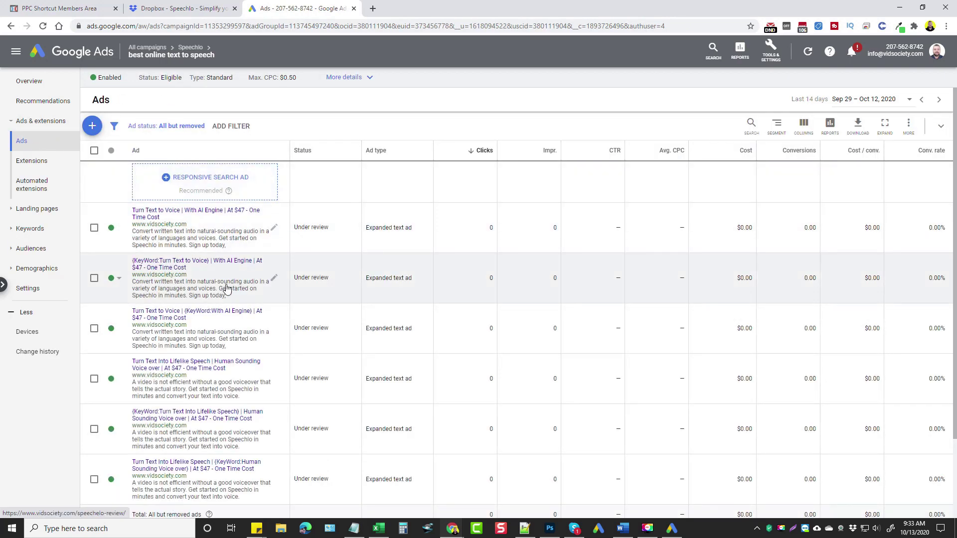
- Go back to the all-campaigns overview and list the ads across all campaigns
scroll(240, 234, down, 3)
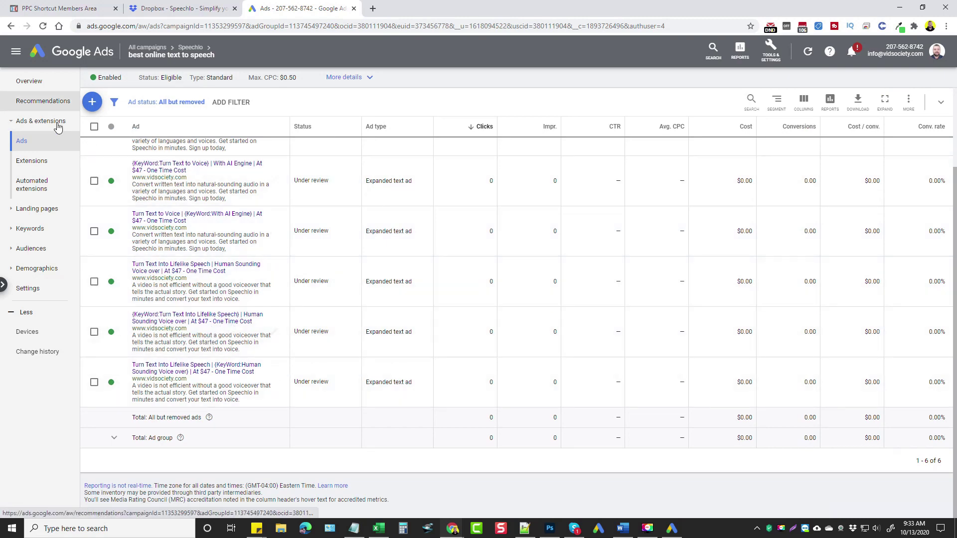
scroll(200, 229, up, 3)
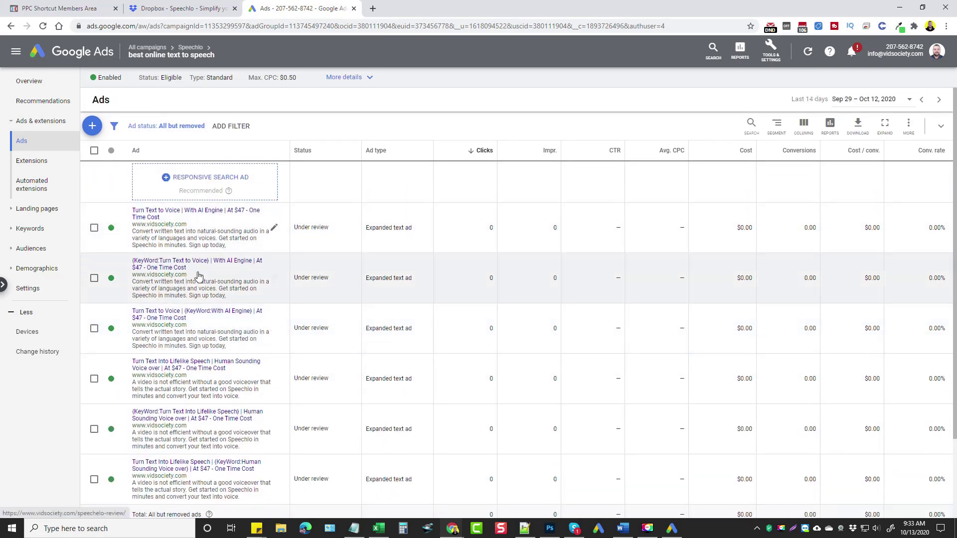
scroll(198, 276, down, 3)
scroll(205, 359, up, 3)
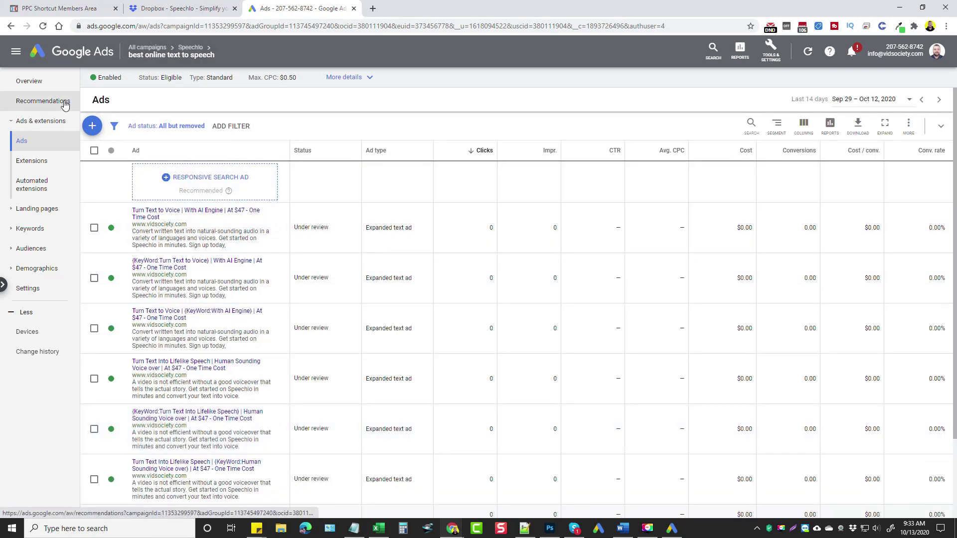
click(132, 73)
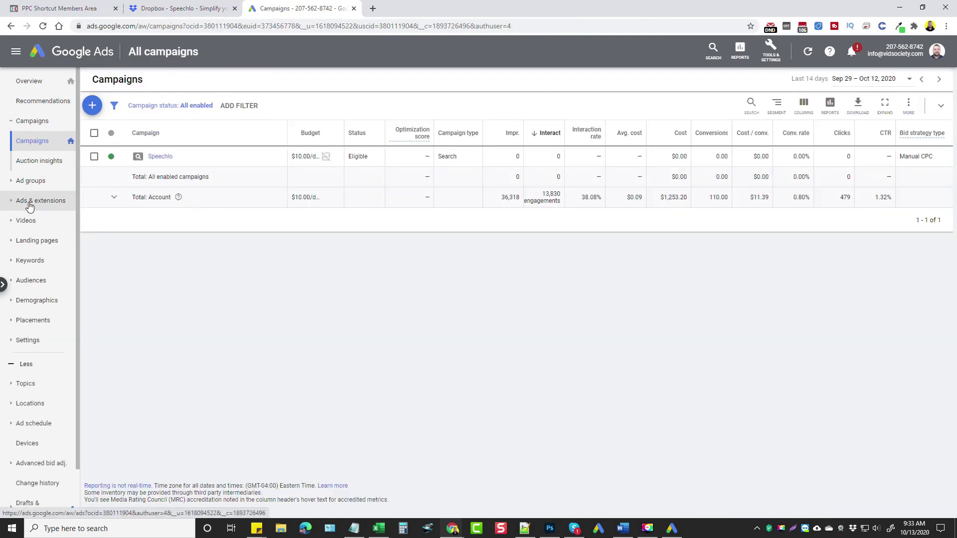
click(29, 202)
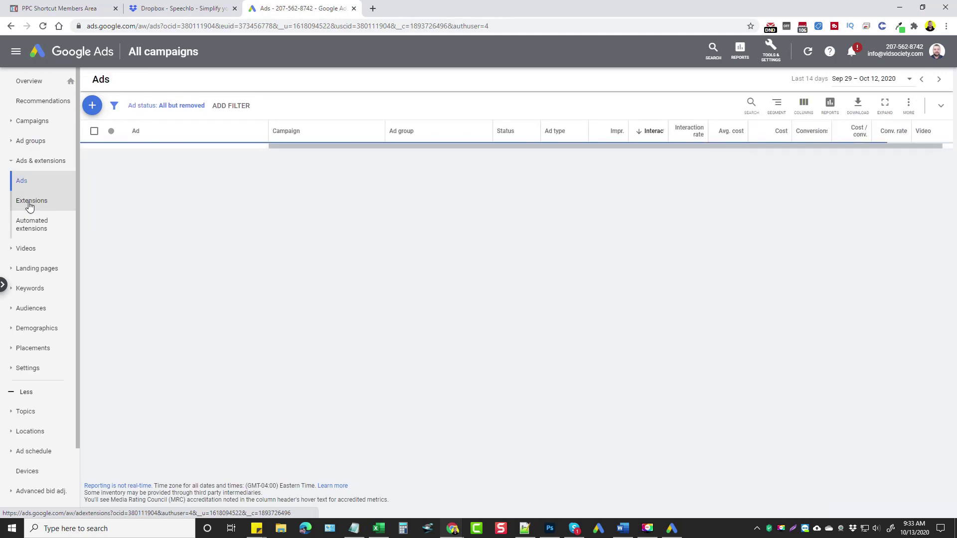
- Check that the 234 ads show Under review, then close the Speechelo review landing page
scroll(319, 294, down, 3)
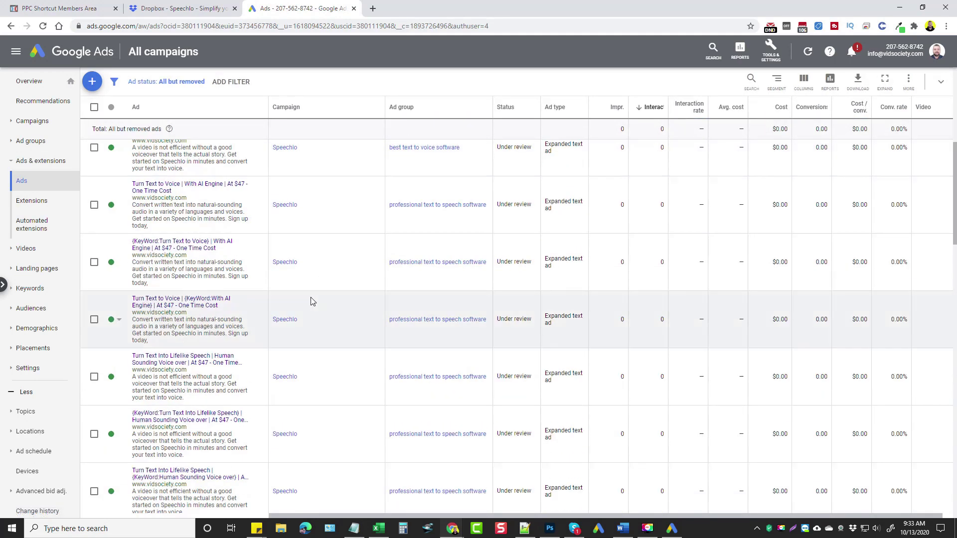
scroll(239, 253, up, 3)
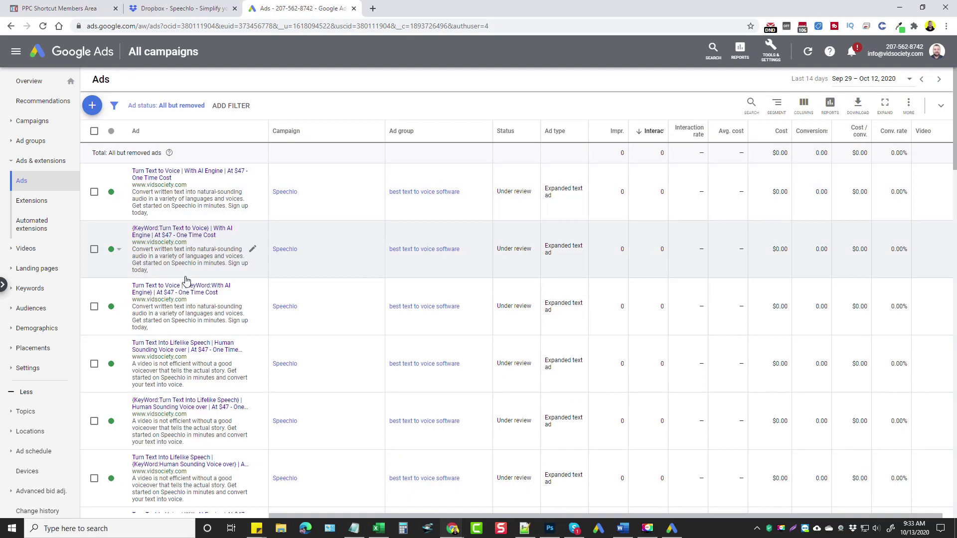
scroll(187, 280, down, 10)
scroll(185, 280, down, 15)
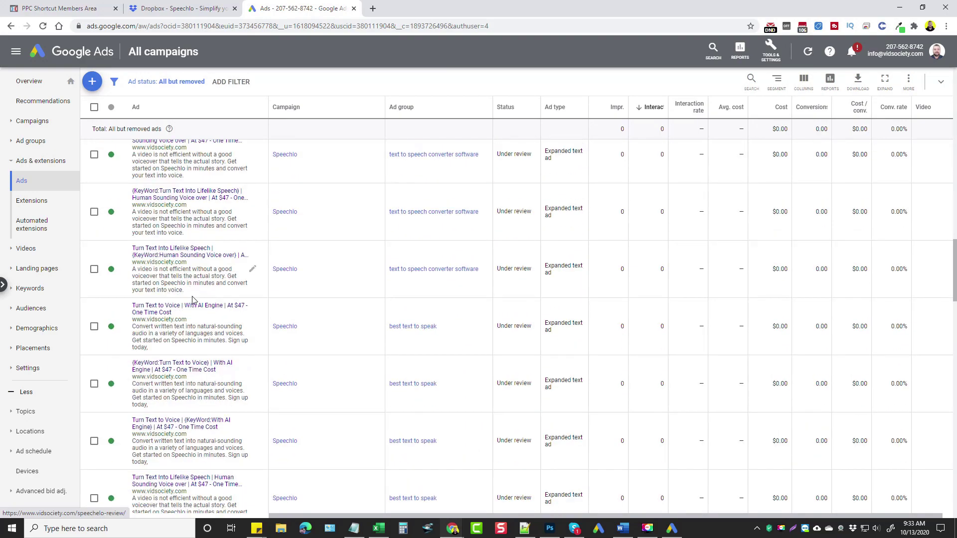
scroll(193, 301, down, 5)
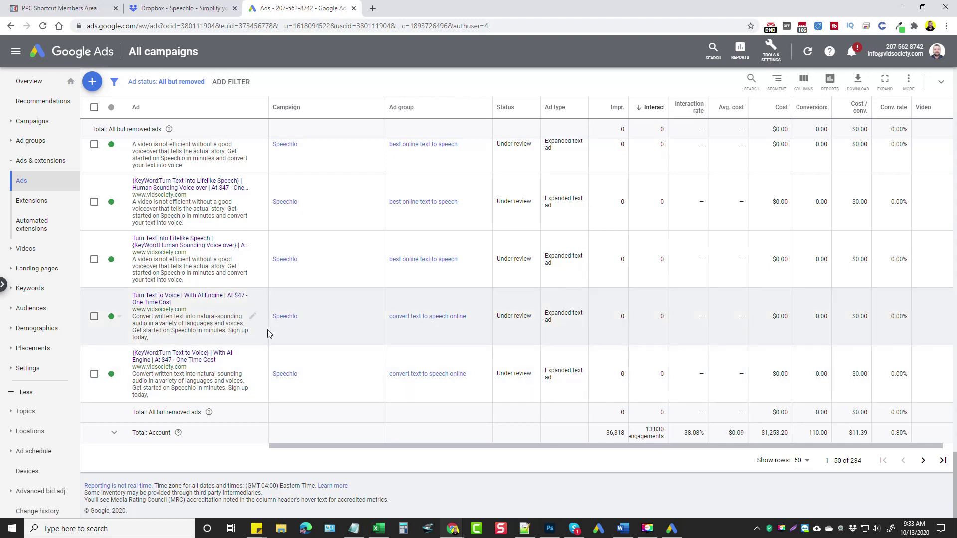
scroll(203, 375, up, 20)
scroll(203, 375, up, 10)
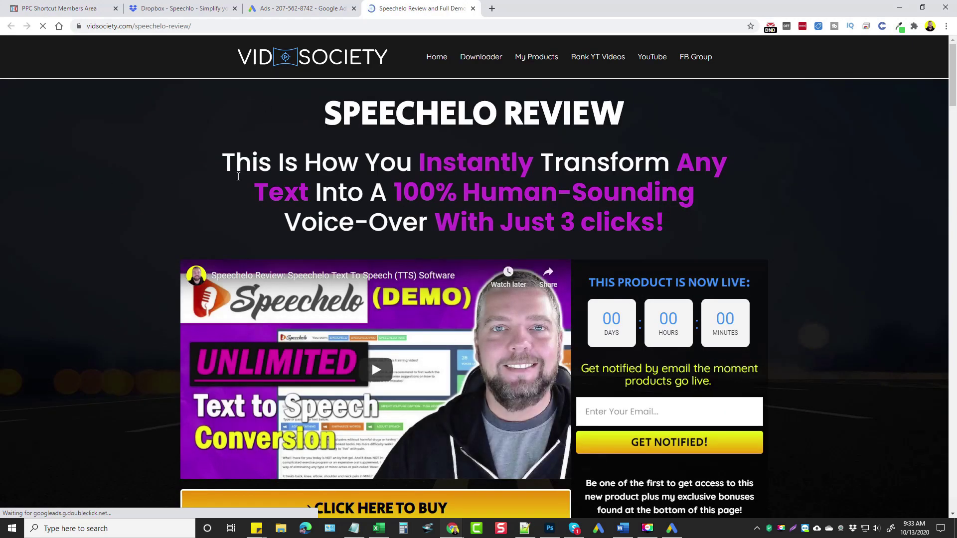
scroll(296, 106, down, 7)
scroll(394, 305, up, 7)
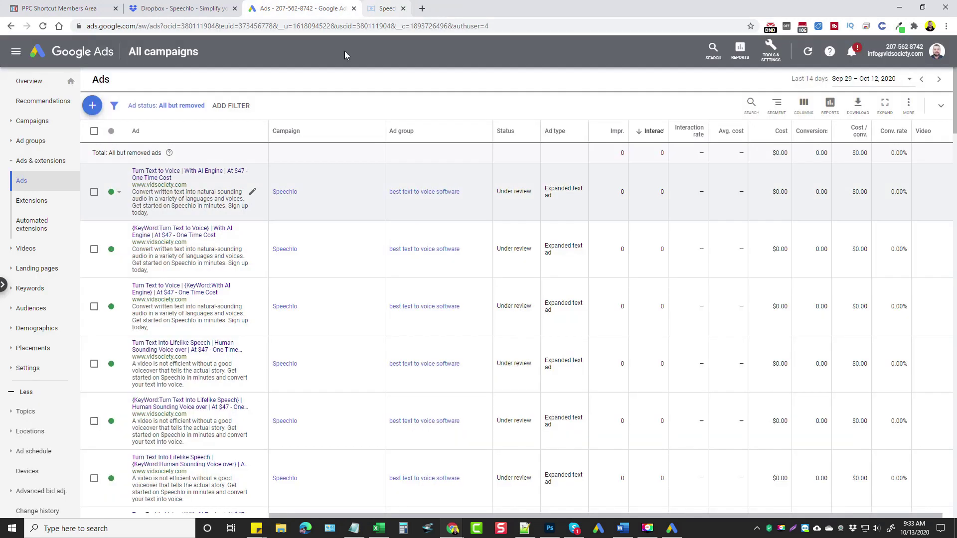
click(474, 8)
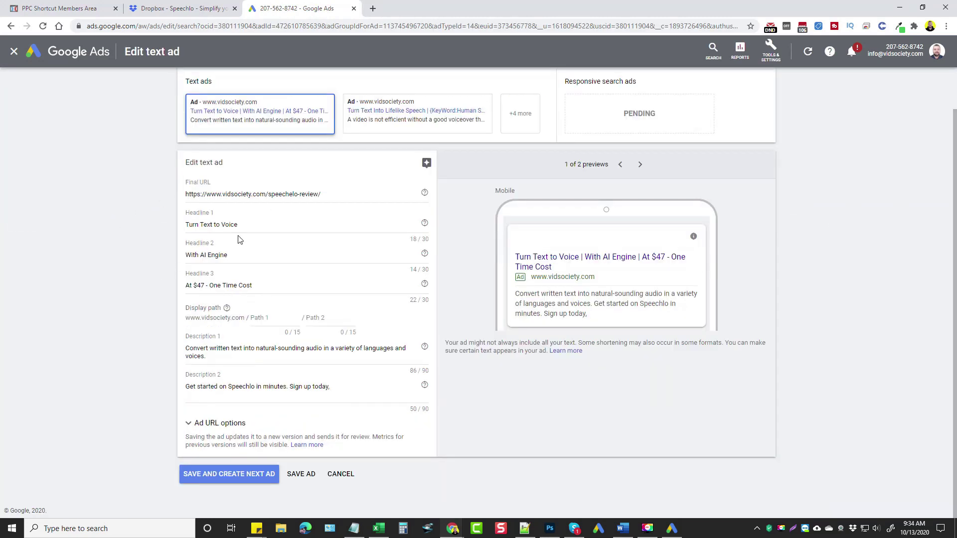
- Check the Turn Text to Voice ad's Final URL and Headline 1, then switch to the Dropbox Speechlo folder
drag(322, 195, 176, 196)
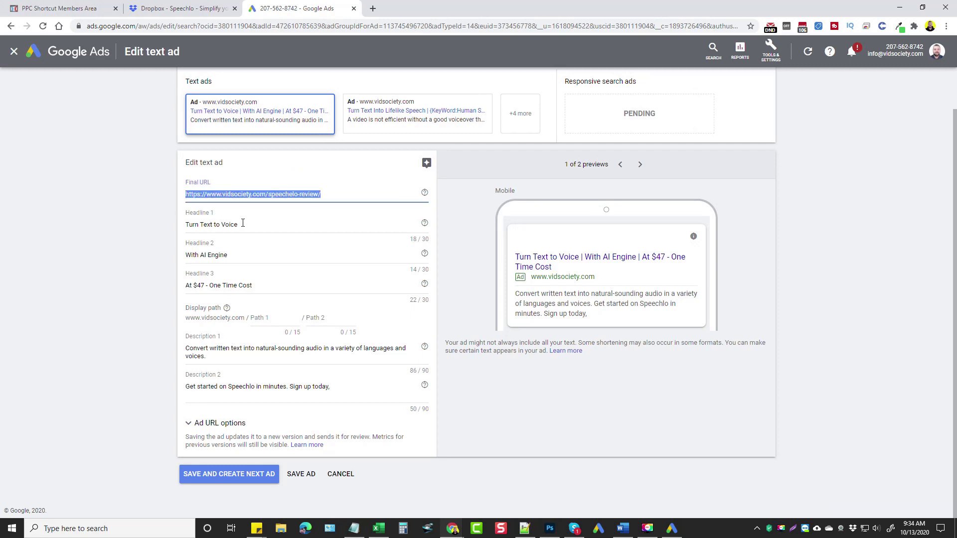
drag(243, 223, 199, 234)
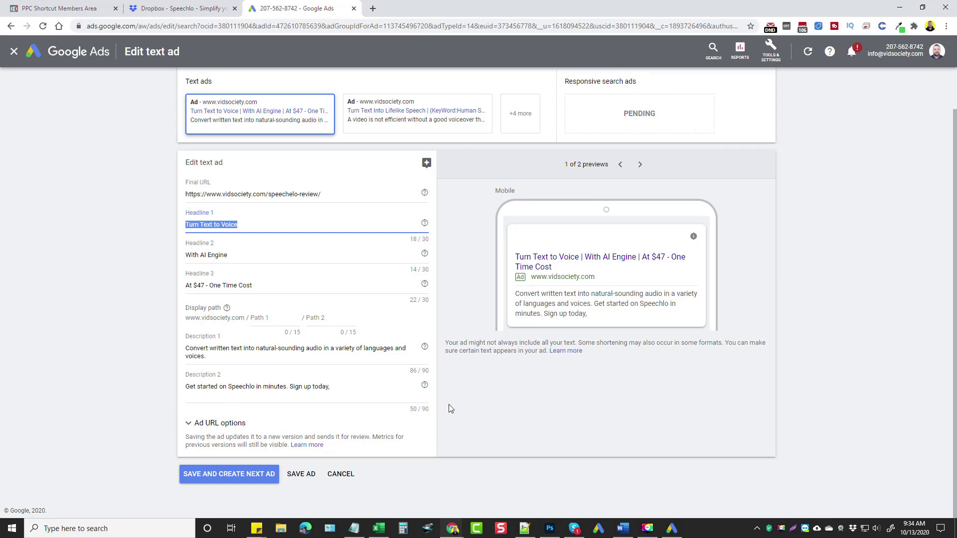
scroll(452, 409, up, 1)
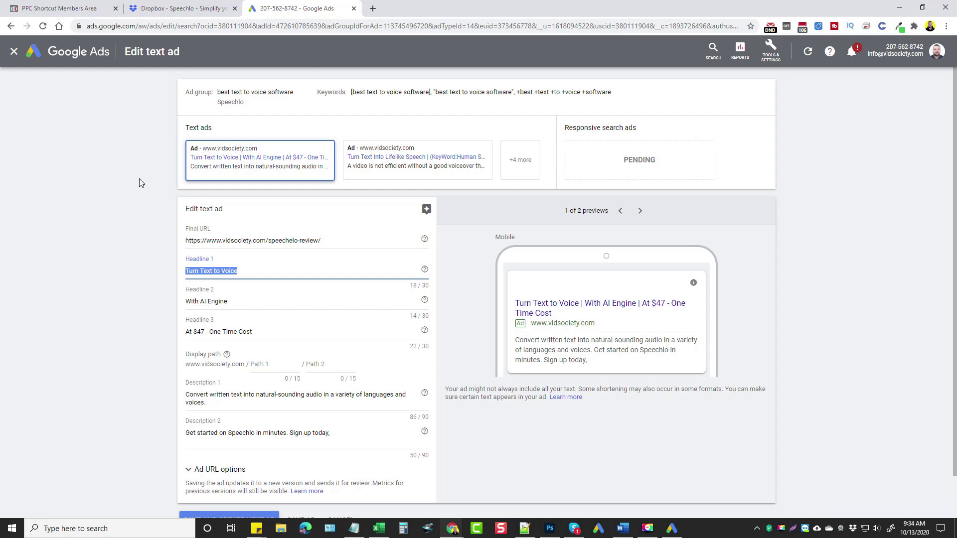
click(156, 10)
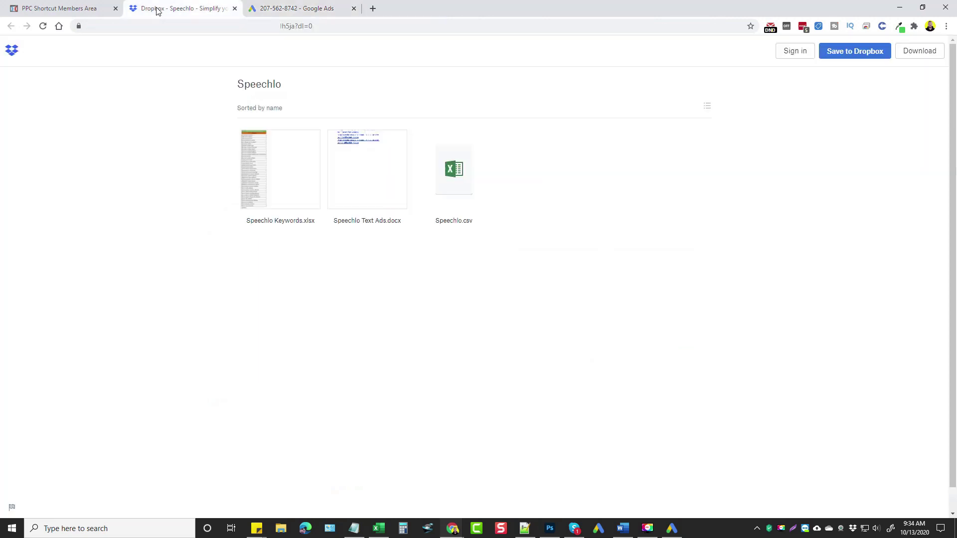
- On the Speechlo Mega Campaign lesson, collapse Clickbank Mega Campaigns and expand the PPC Shortcut campaign list
click(87, 13)
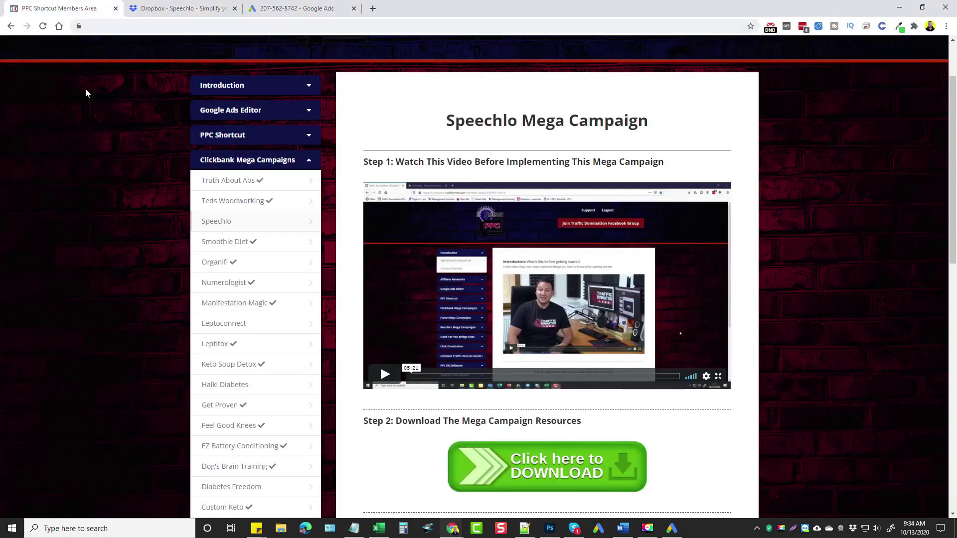
click(305, 162)
scroll(183, 245, up, 2)
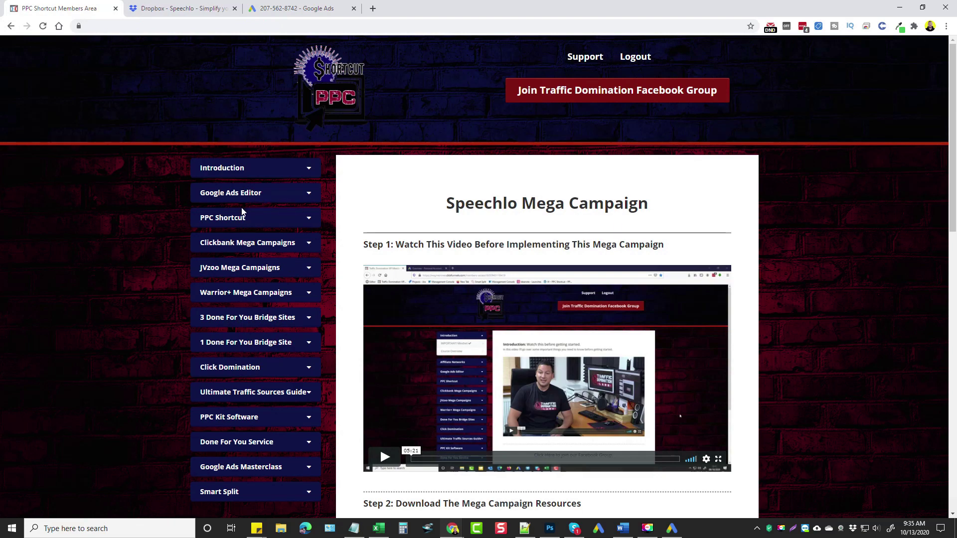
click(232, 220)
scroll(226, 295, down, 2)
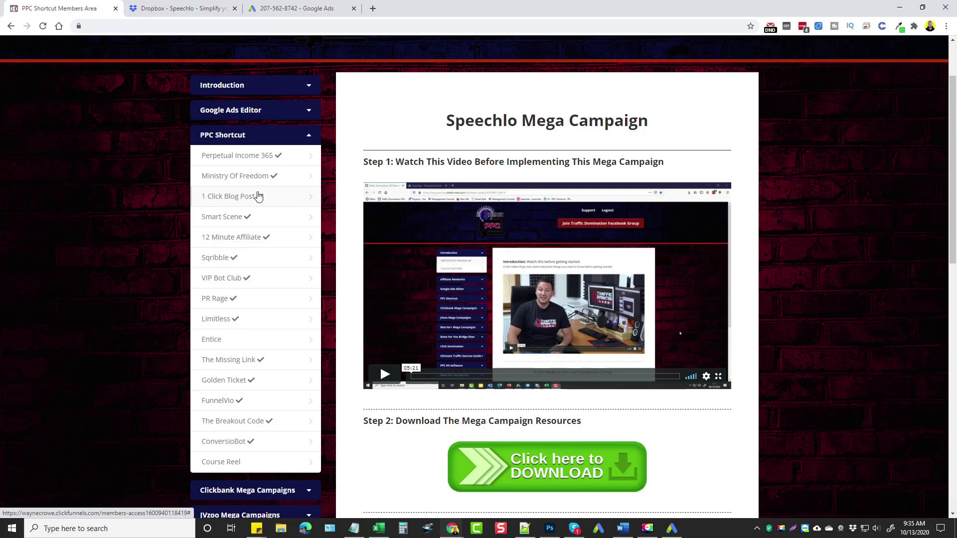
scroll(822, 178, up, 2)
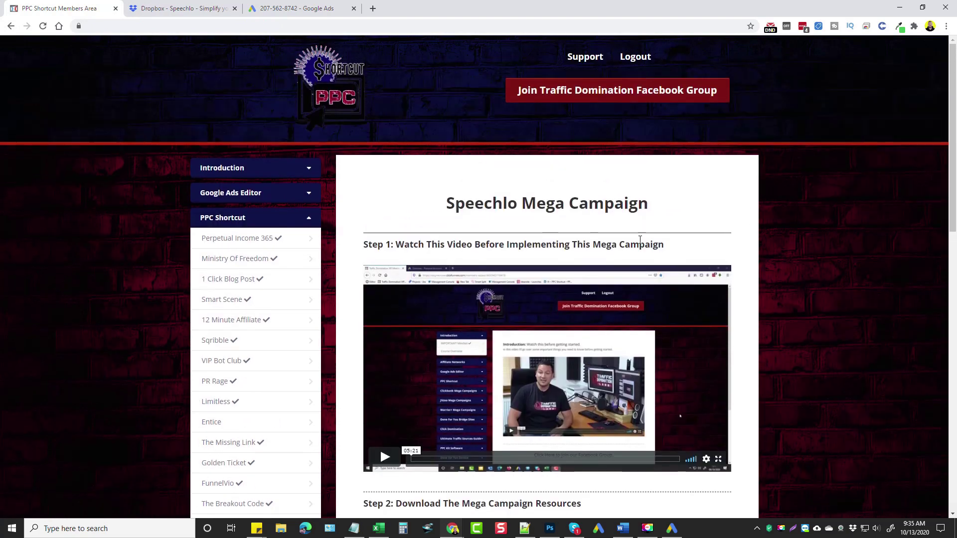